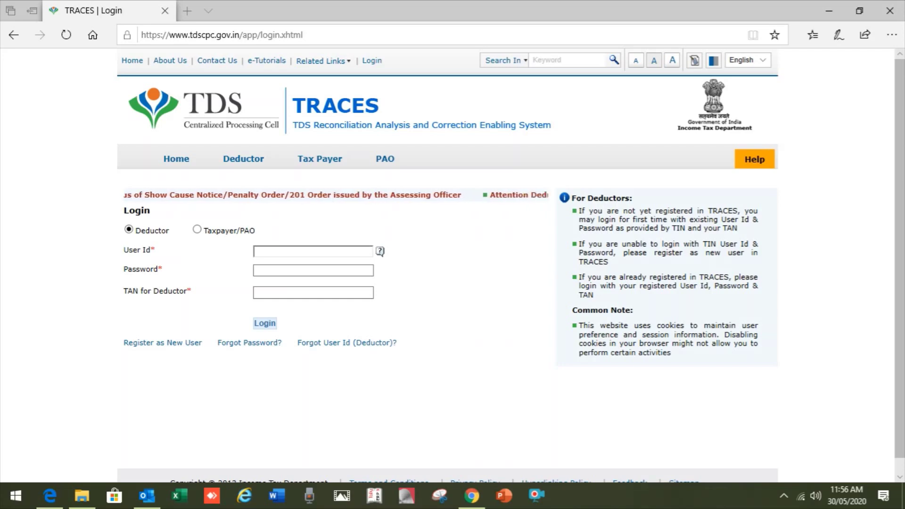
Switch to the TRACES deductor login page already open in Chrome
{"action": "left_click", "coordinate": [471, 494]}
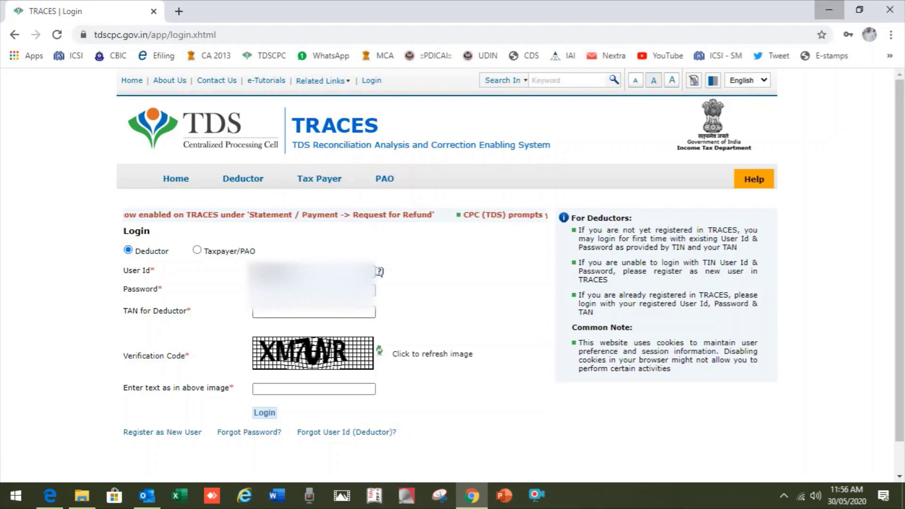
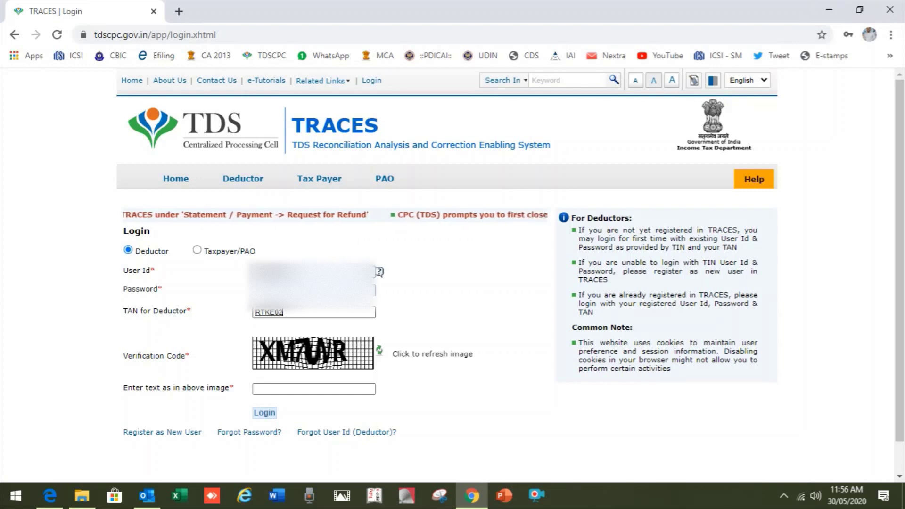
Attempt login with the deductor TAN and the shown verification code, which gets rejected
{"action": "key", "text": "Tab"}
{"action": "key", "text": "Tab"}
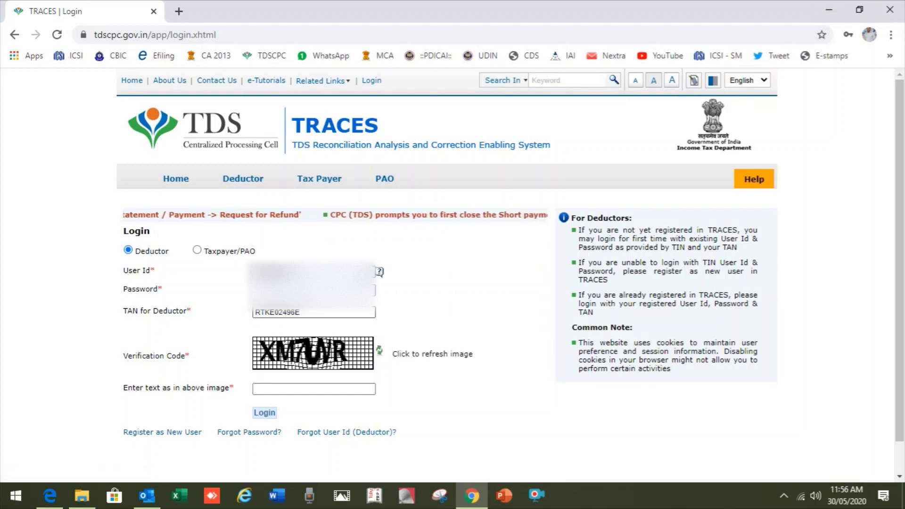
{"action": "type", "text": "XM"}
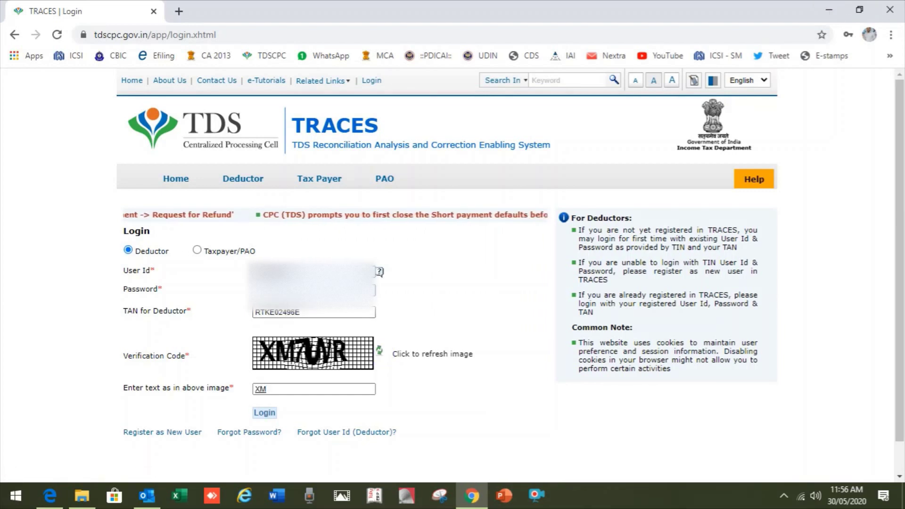
{"action": "type", "text": "7UV"}
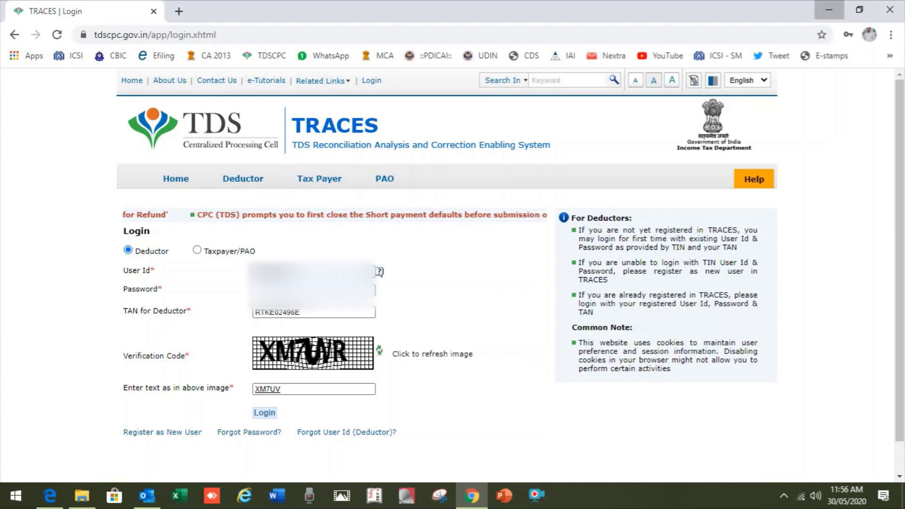
{"action": "key", "text": "Tab"}
{"action": "key", "text": "Return"}
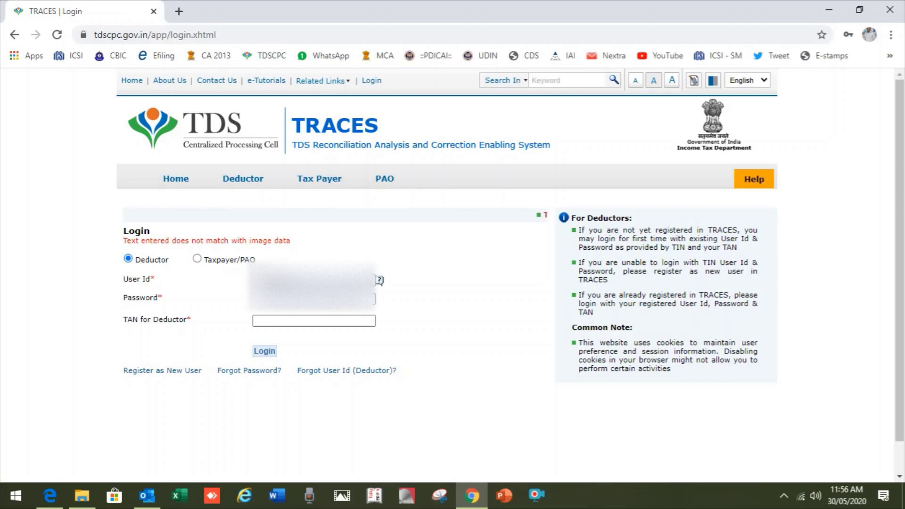
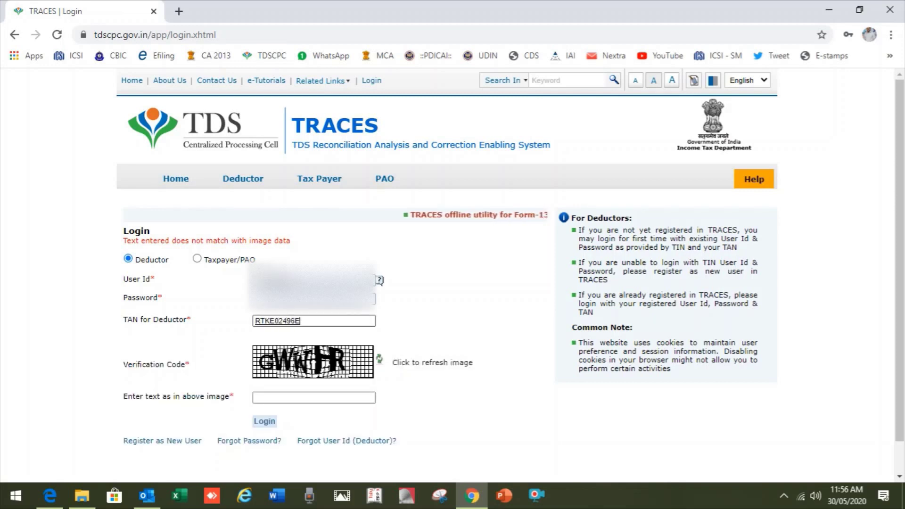
Log in again with the deductor TAN and the new verification code
{"action": "key", "text": "Tab"}
{"action": "key", "text": "Tab"}
{"action": "type", "text": "GWWHR"}
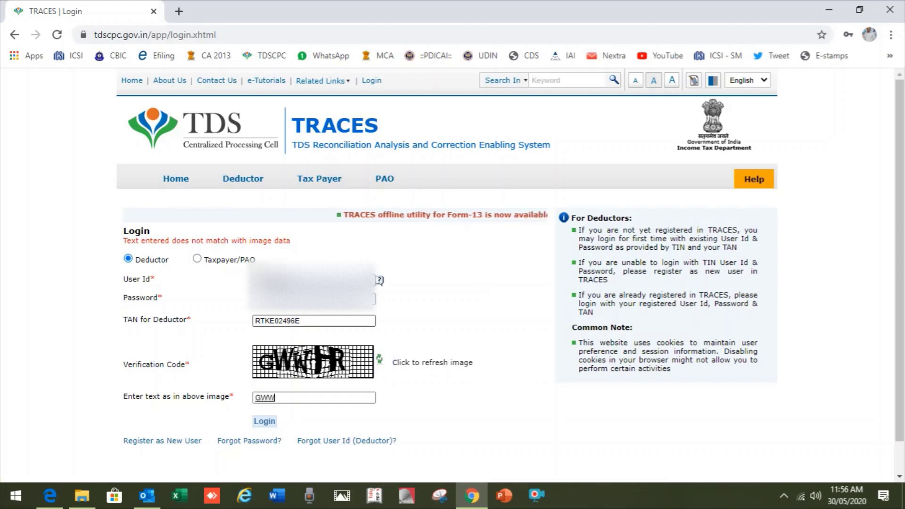
{"action": "key", "text": "Tab"}
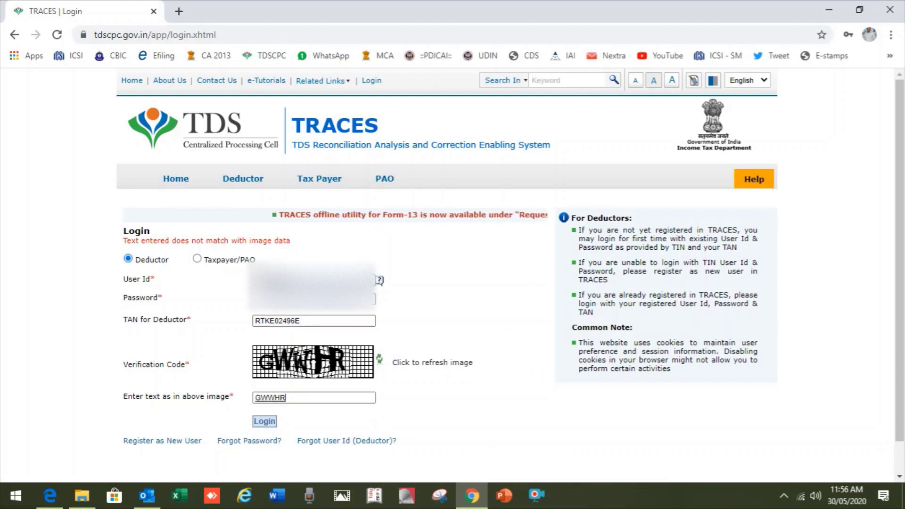
{"action": "key", "text": "Return"}
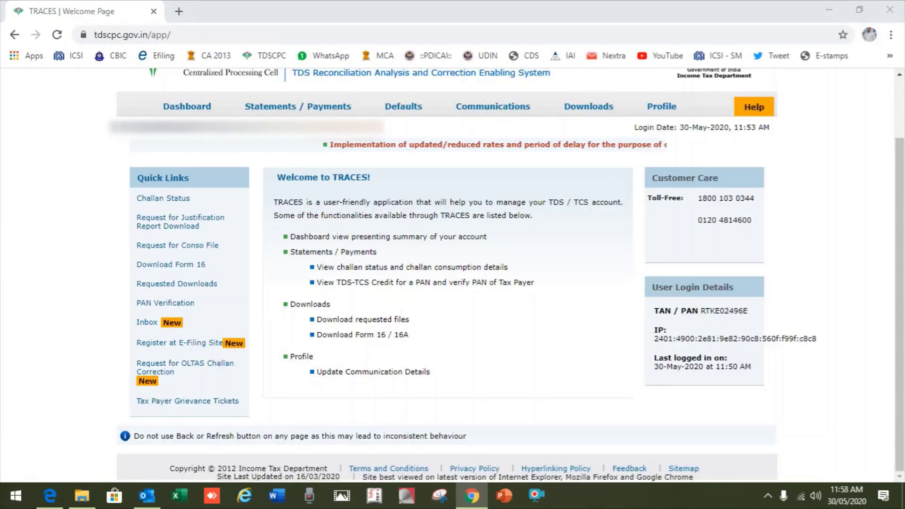
Go to the Form 16A download page and its Bulk PAN Download section
{"action": "left_click", "coordinate": [590, 106]}
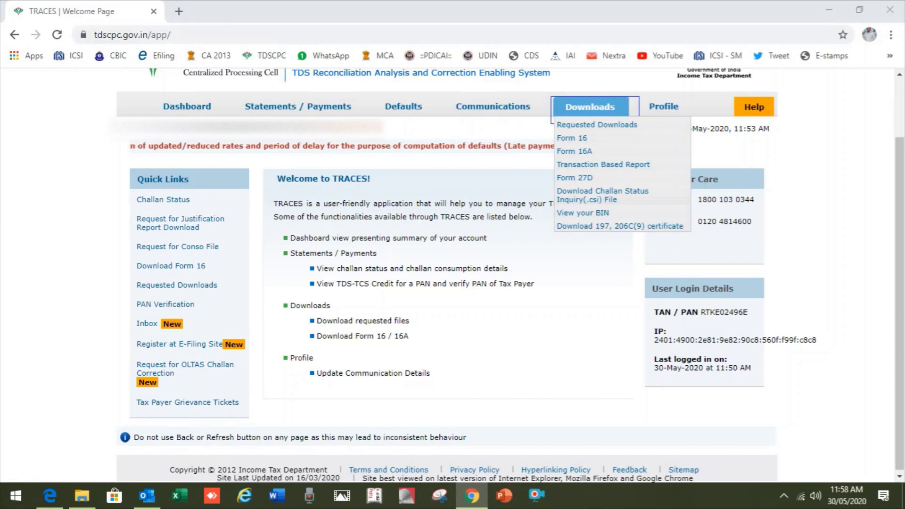
{"action": "left_click", "coordinate": [574, 150]}
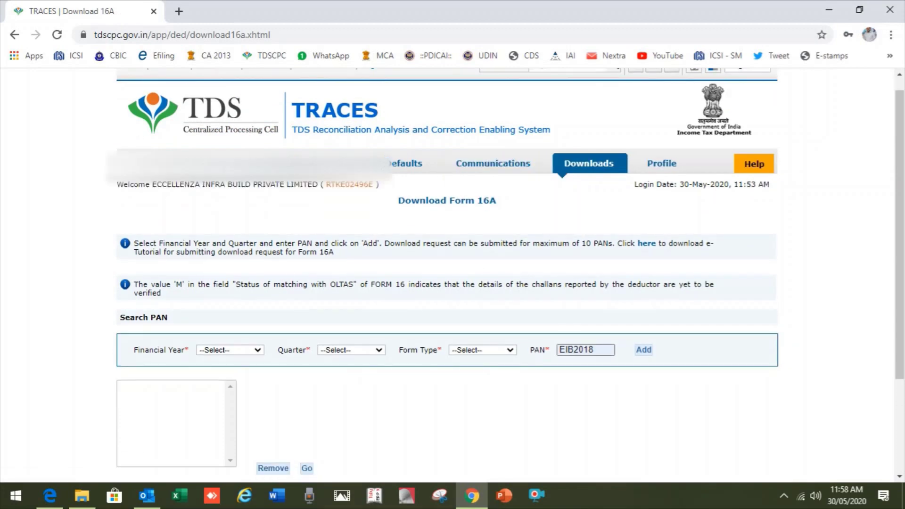
{"action": "scroll", "coordinate": [507, 276], "scroll_direction": "down", "scroll_amount": 1}
{"action": "scroll", "coordinate": [447, 275], "scroll_direction": "down", "scroll_amount": 2}
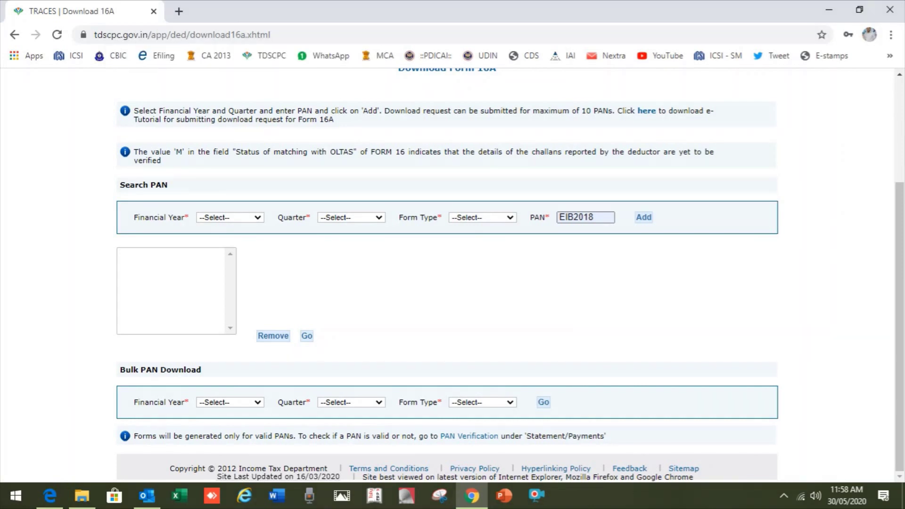
Request a bulk Form 16A download for FY 2019-20, quarter Q4, form type 26Q
{"action": "left_click", "coordinate": [230, 402]}
{"action": "left_click", "coordinate": [213, 381]}
{"action": "left_click", "coordinate": [351, 401]}
{"action": "left_click", "coordinate": [351, 450]}
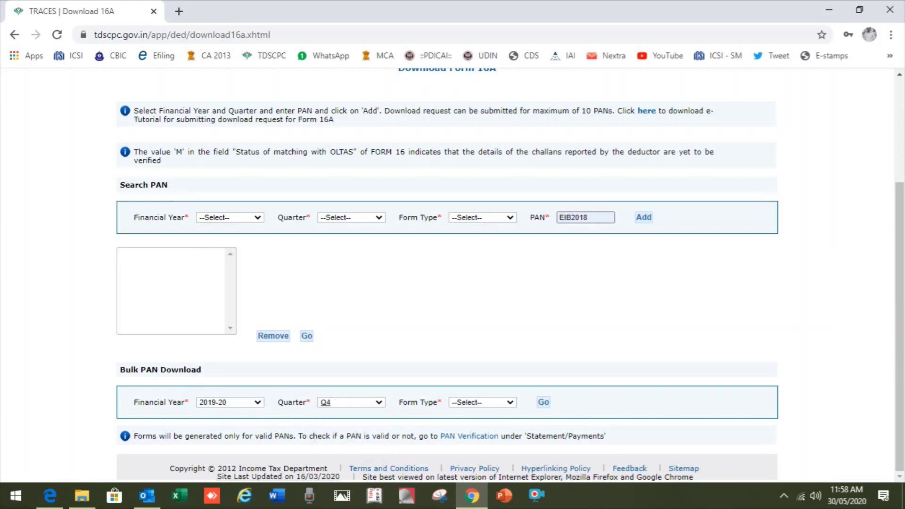
{"action": "left_click", "coordinate": [482, 401]}
{"action": "left_click", "coordinate": [471, 420]}
{"action": "left_click", "coordinate": [543, 402]}
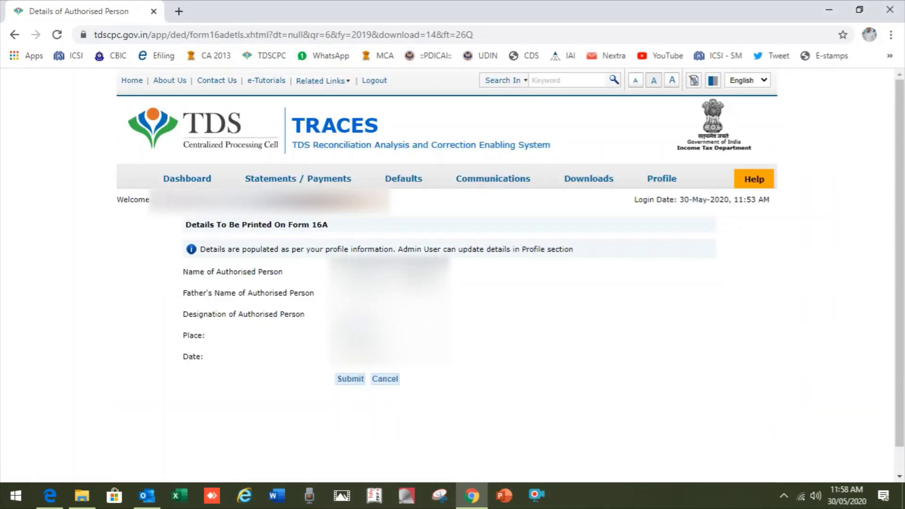
Submit the authorised person's details to be printed on Form 16A
{"action": "left_click", "coordinate": [350, 379]}
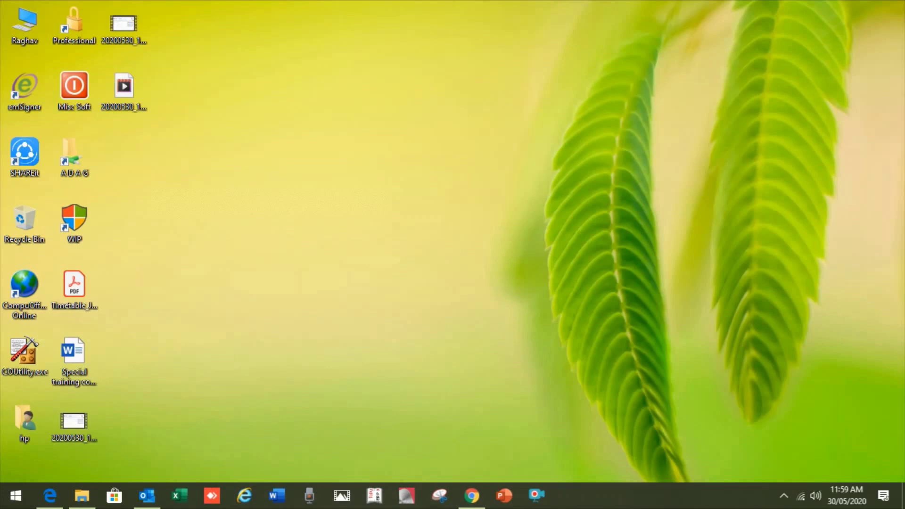
Sign the request with the digital signature certificate through emSigner, entering the token password
{"action": "right_click", "coordinate": [24, 81]}
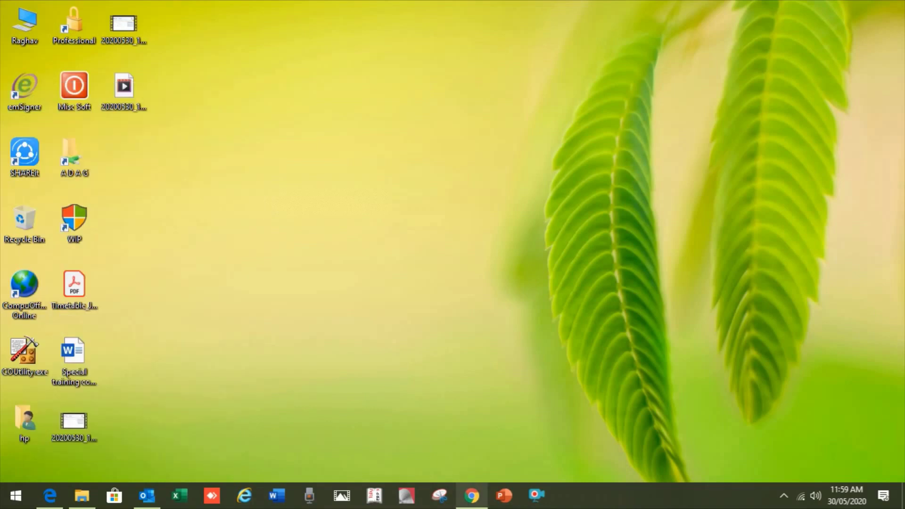
{"action": "left_click", "coordinate": [471, 494]}
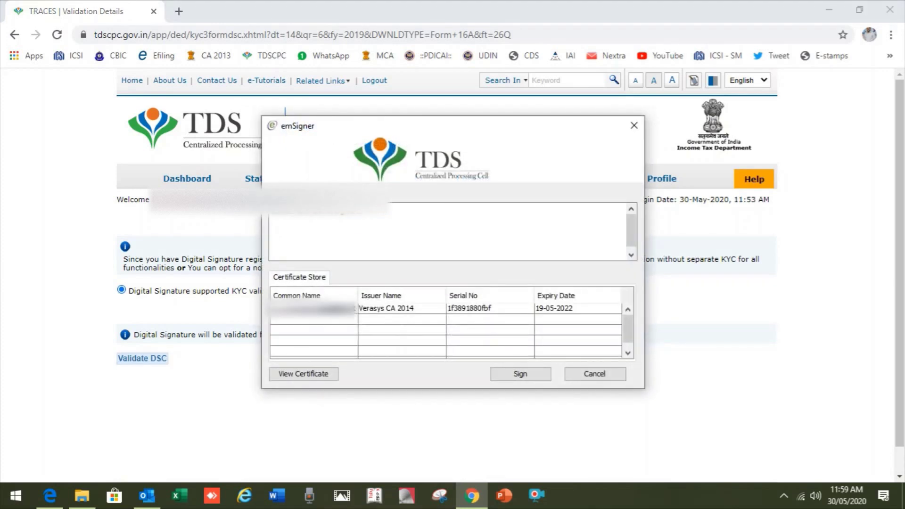
{"action": "left_click", "coordinate": [400, 309]}
{"action": "left_click", "coordinate": [520, 373]}
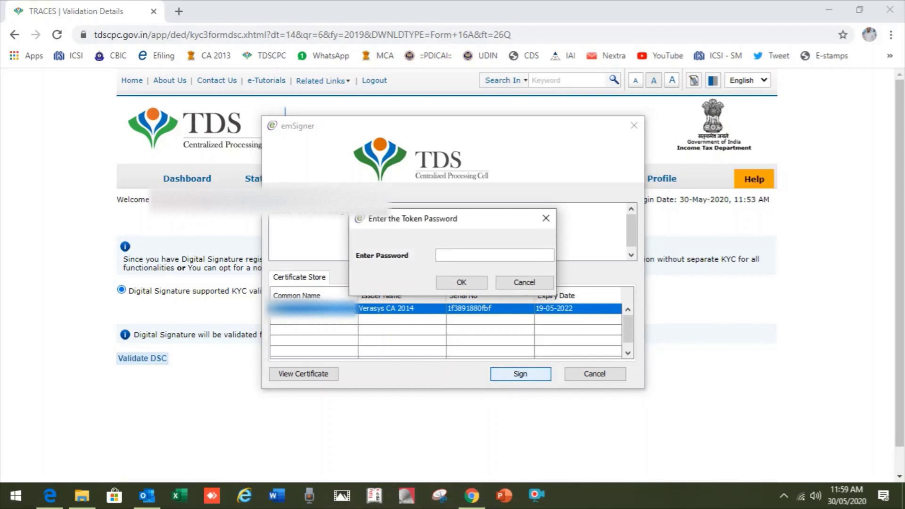
{"action": "type", "text": "*******"}
{"action": "key", "text": "Tab"}
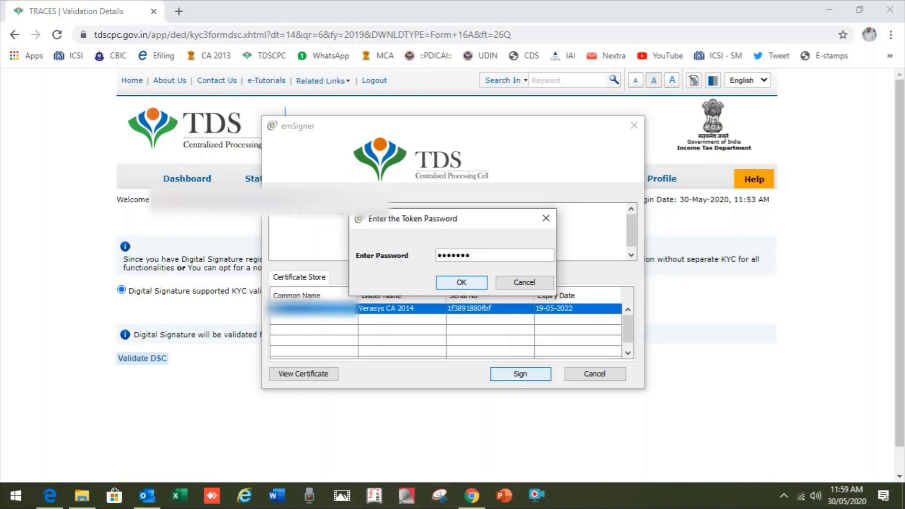
{"action": "key", "text": "Return"}
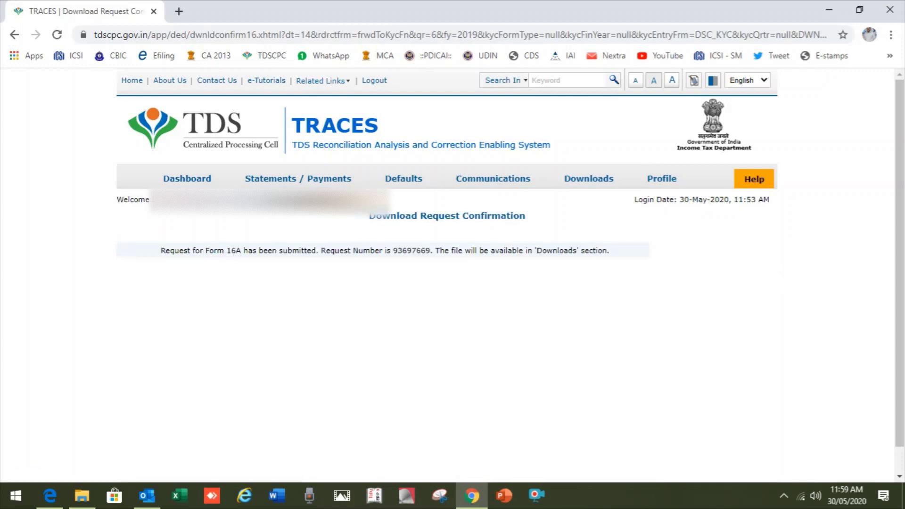
List all Requested Downloads to see the 2019-20 Q4 Bulk Form 16A File marked Submitted
{"action": "left_click", "coordinate": [590, 178]}
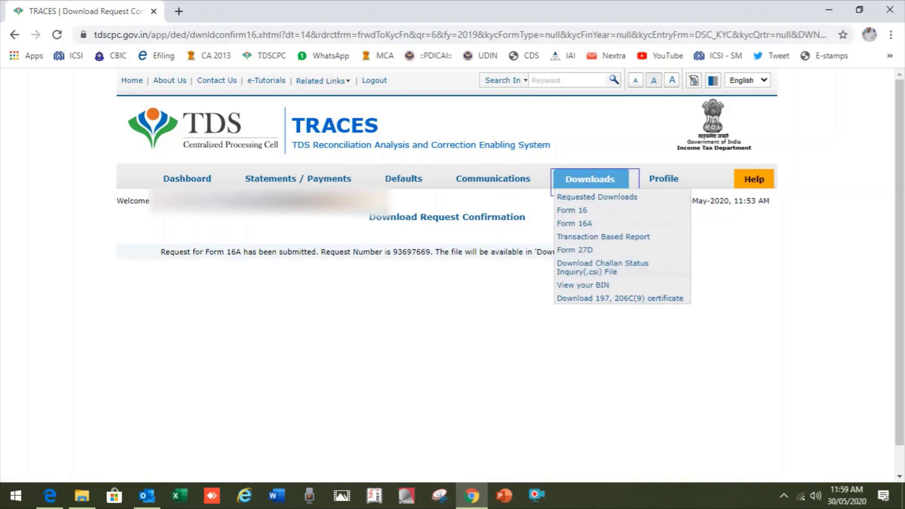
{"action": "left_click", "coordinate": [597, 197]}
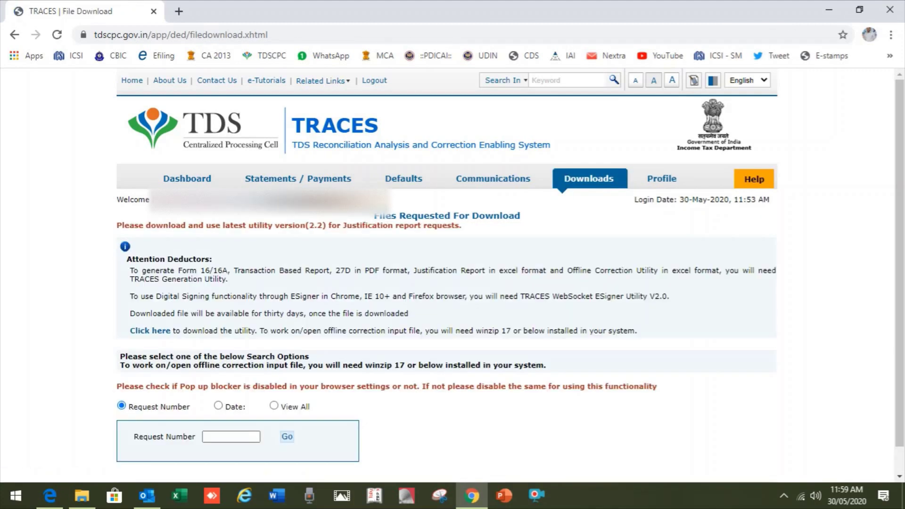
{"action": "scroll", "coordinate": [453, 275], "scroll_direction": "down", "scroll_amount": 1}
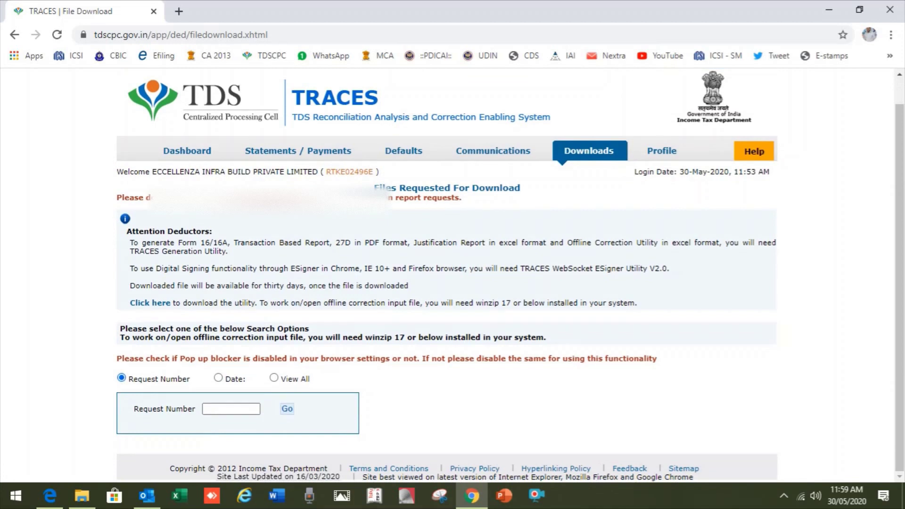
{"action": "left_click", "coordinate": [274, 378]}
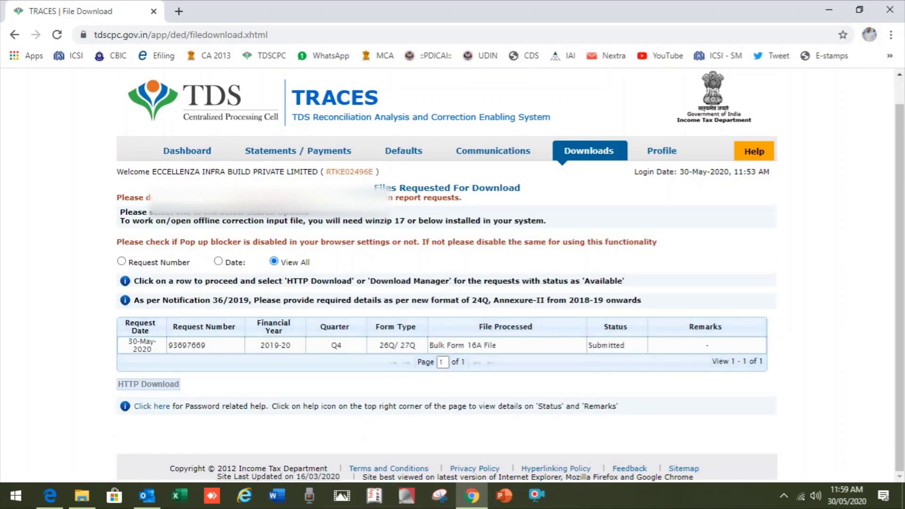
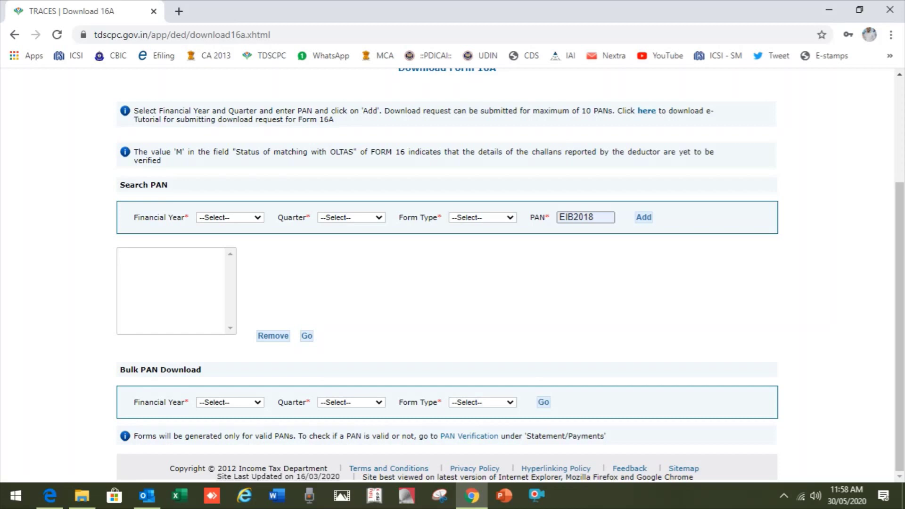
Submit a Bulk PAN download for 2019-20, Q4, form 26Q and accept the authorised person details
{"action": "left_click", "coordinate": [230, 402]}
{"action": "left_click", "coordinate": [230, 382]}
{"action": "left_click", "coordinate": [351, 402]}
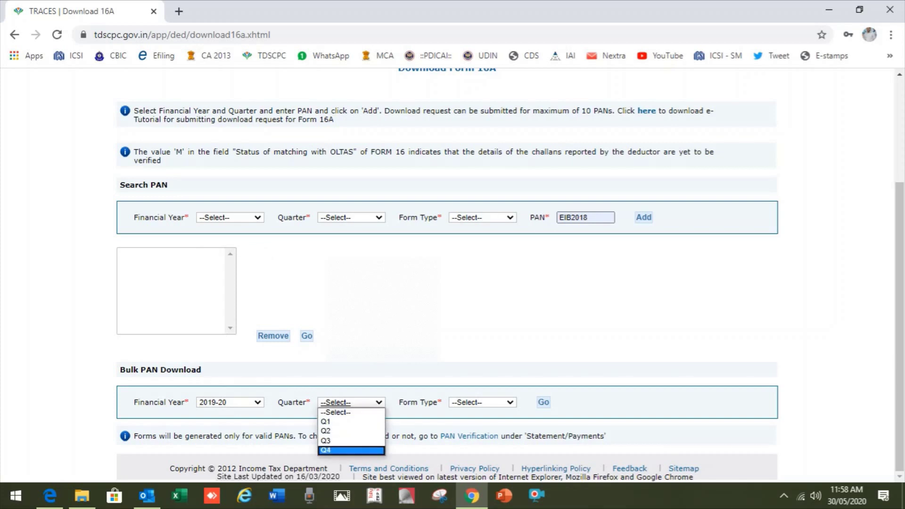
{"action": "left_click", "coordinate": [330, 451]}
{"action": "left_click", "coordinate": [482, 402]}
{"action": "left_click", "coordinate": [467, 418]}
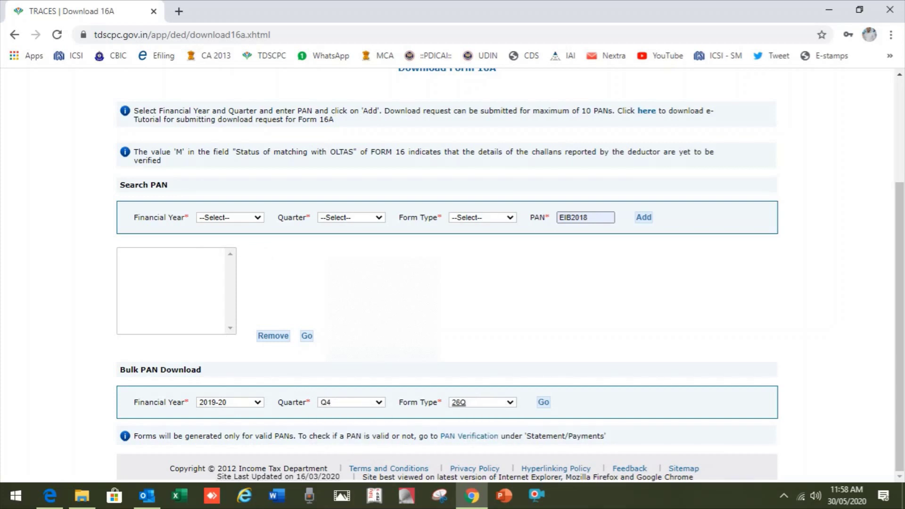
{"action": "left_click", "coordinate": [543, 401]}
{"action": "key", "text": "Return"}
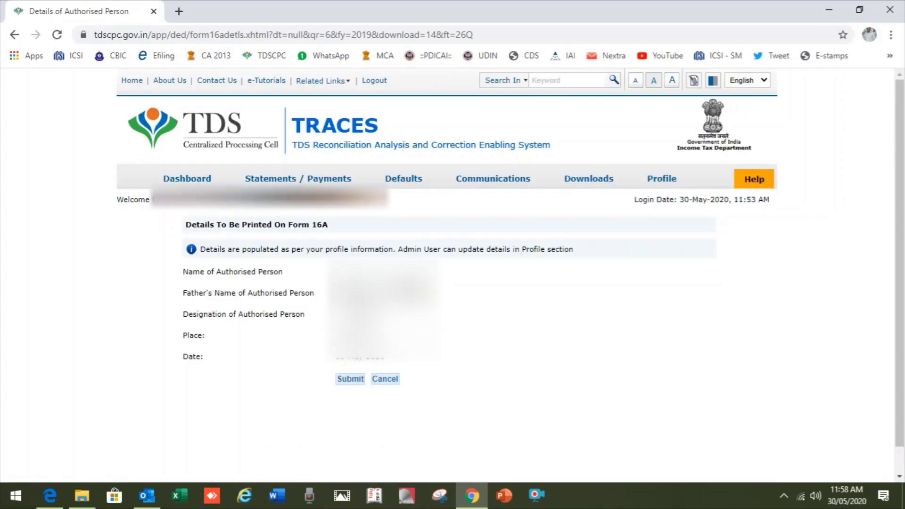
{"action": "left_click", "coordinate": [350, 379]}
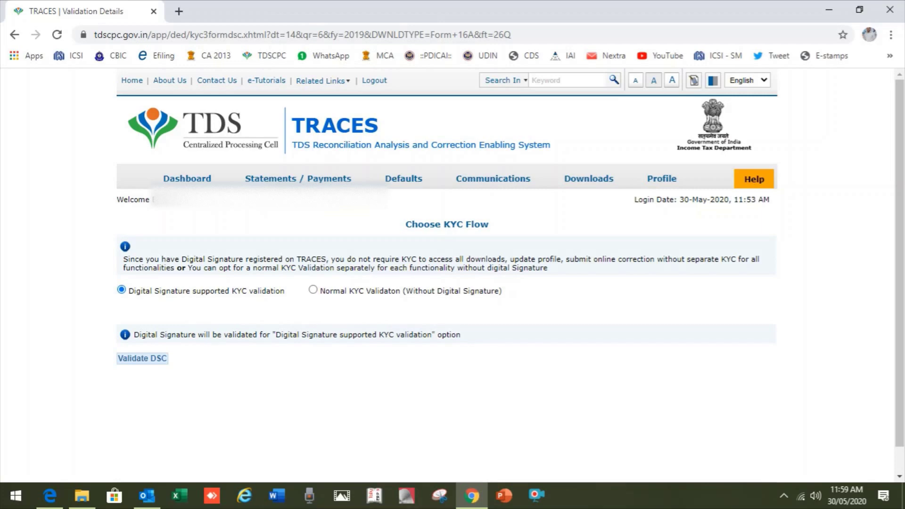
Check the emSigner desktop shortcut's options, then return to TRACES in Chrome
{"action": "left_click", "coordinate": [829, 9]}
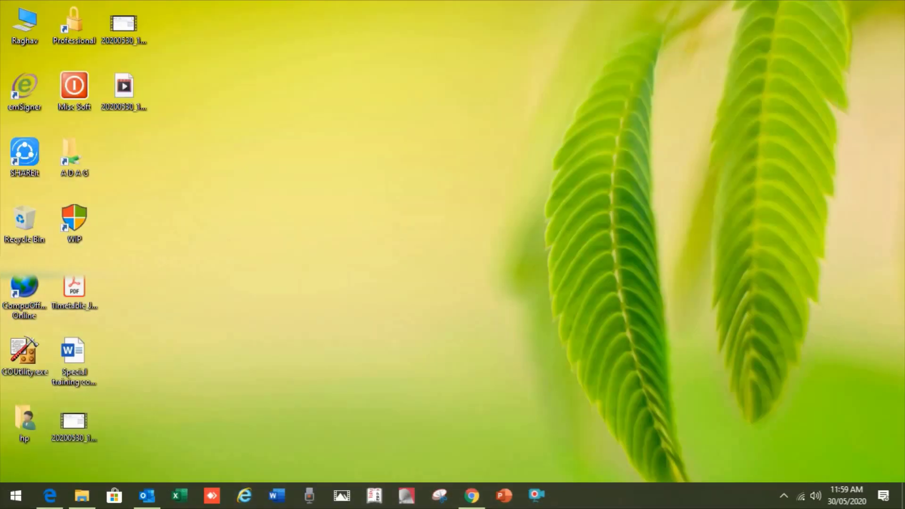
{"action": "right_click", "coordinate": [23, 81]}
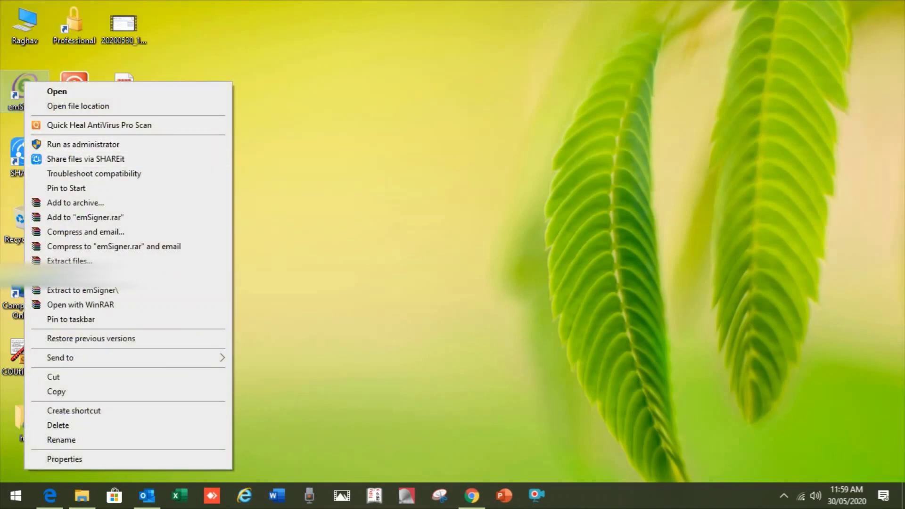
{"action": "key", "text": "Escape"}
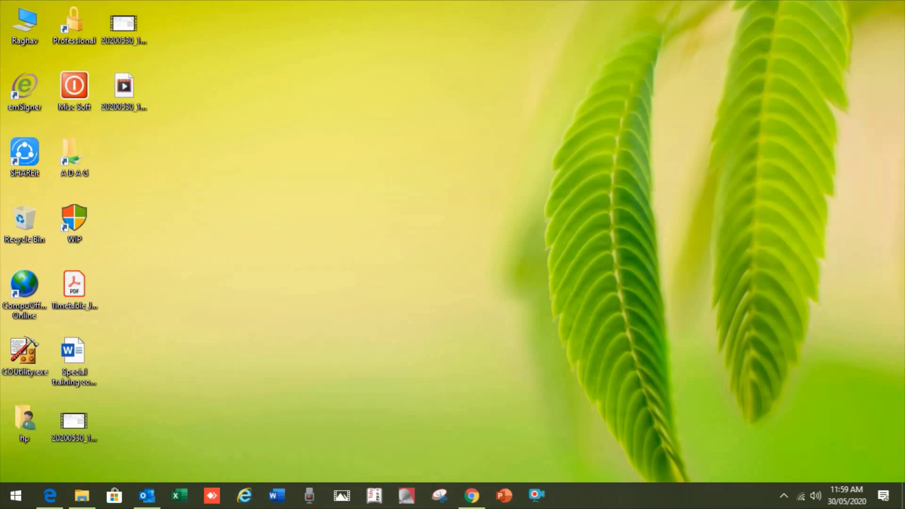
{"action": "left_click", "coordinate": [471, 495]}
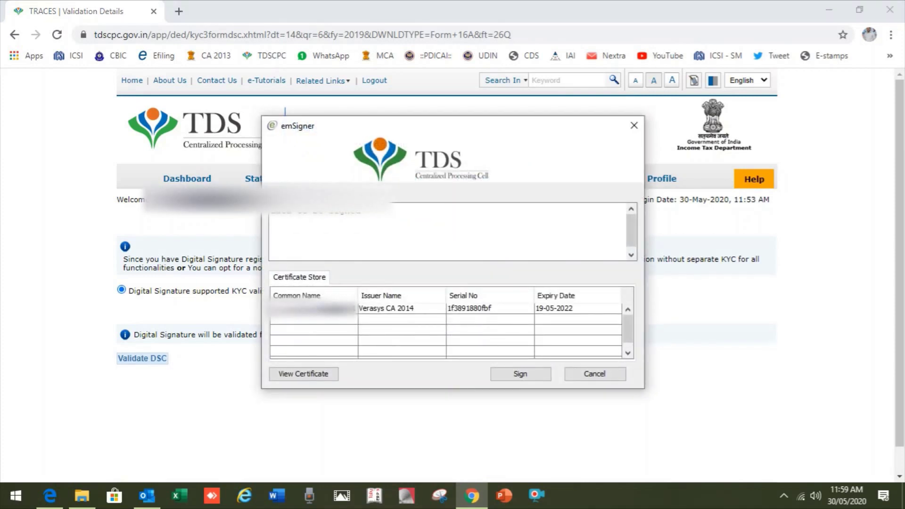
Sign with the Verasys CA 2014 certificate and confirm with the token password
{"action": "left_click", "coordinate": [490, 308]}
{"action": "left_click", "coordinate": [520, 373]}
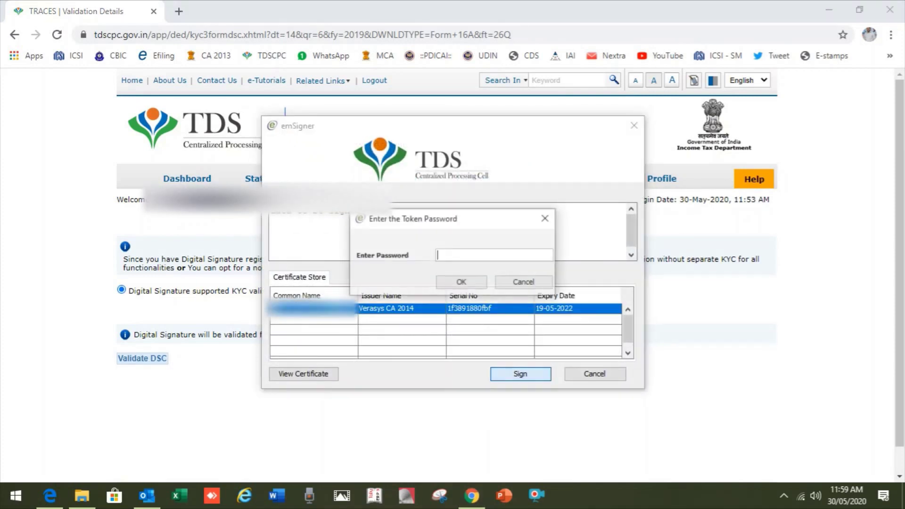
{"action": "type", "text": "••••••"}
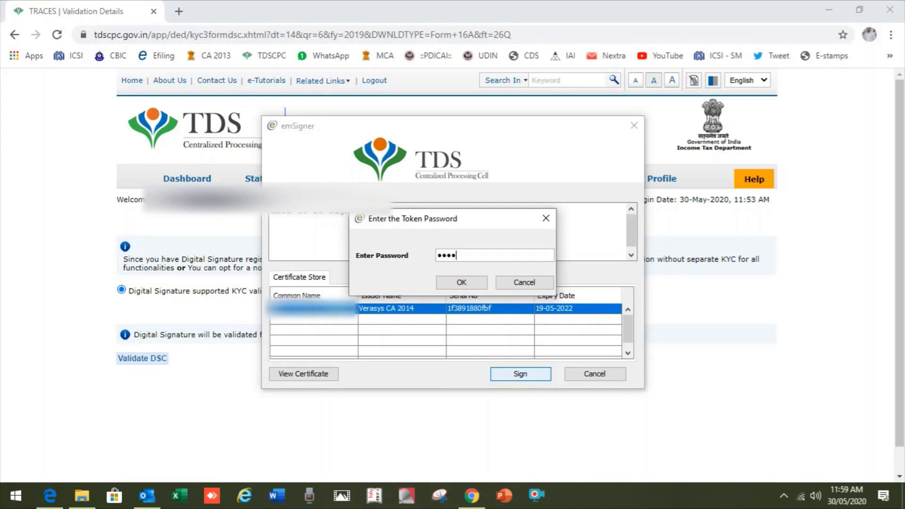
{"action": "type", "text": "•"}
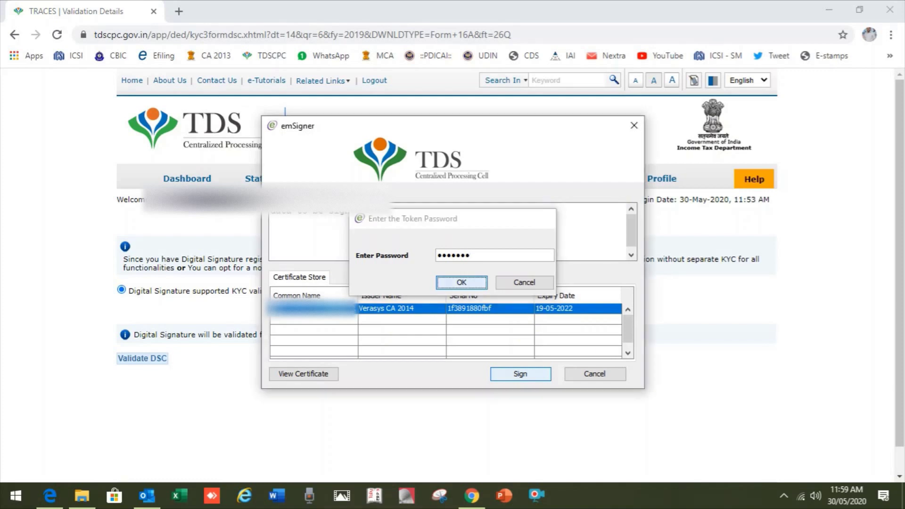
{"action": "key", "text": "Return"}
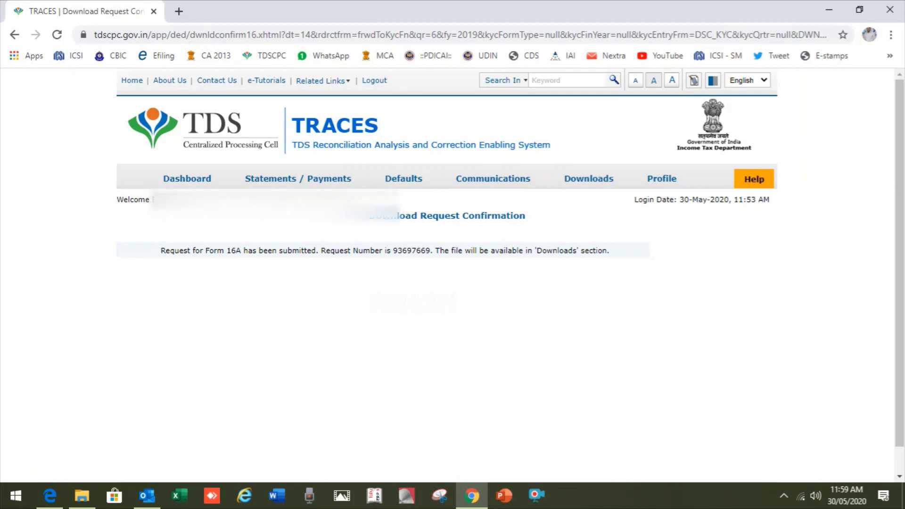
View all requests under Downloads > Requested Downloads, then reopen Requested Downloads
{"action": "mouse_move", "coordinate": [590, 179]}
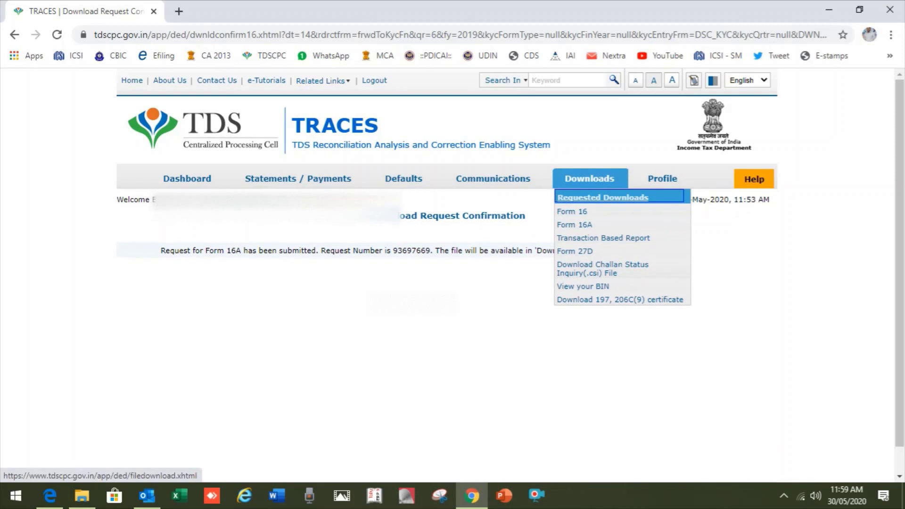
{"action": "left_click", "coordinate": [602, 197]}
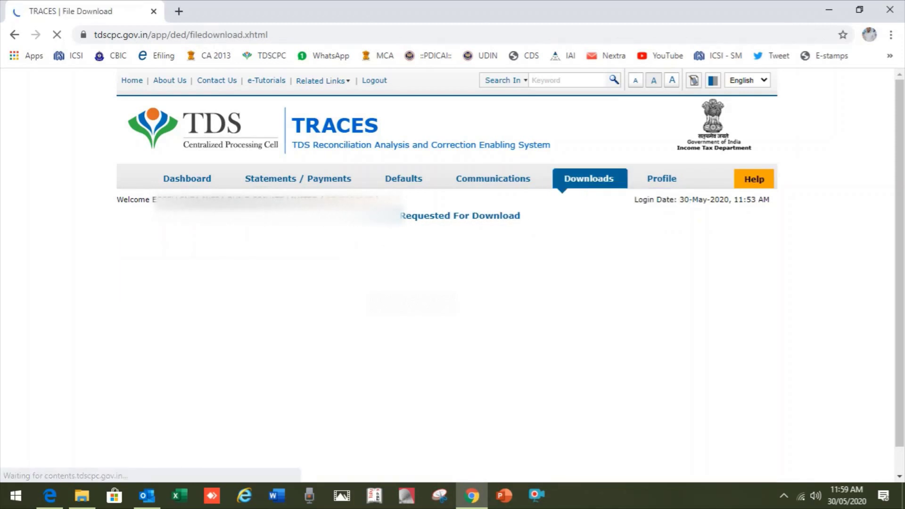
{"action": "scroll", "coordinate": [453, 275], "scroll_direction": "down", "scroll_amount": 1}
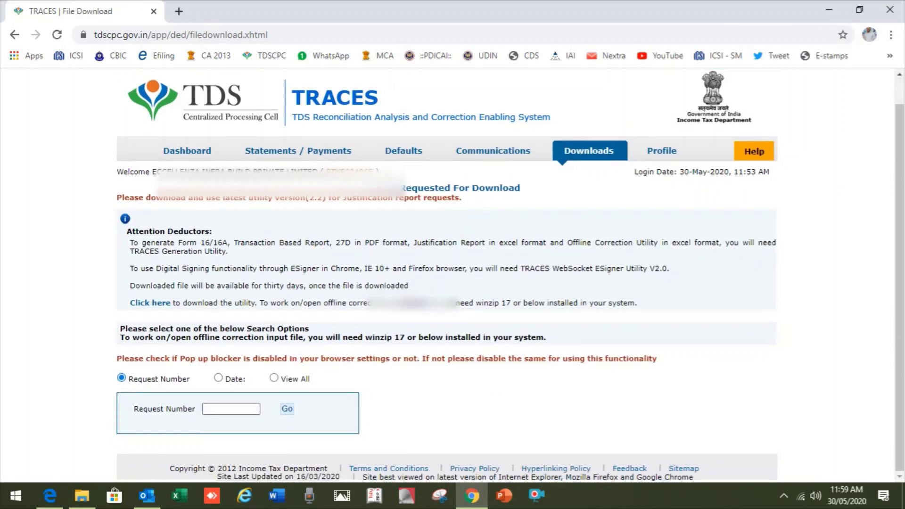
{"action": "left_click", "coordinate": [273, 377]}
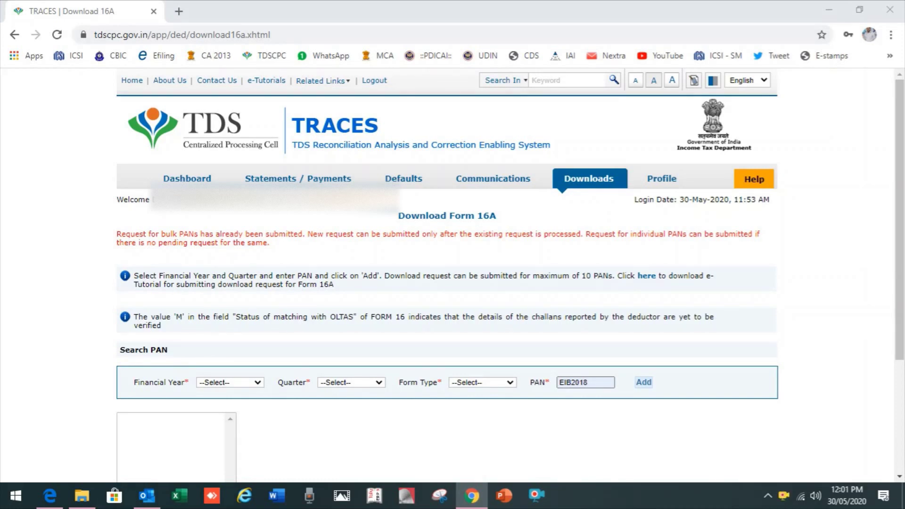
{"action": "mouse_move", "coordinate": [589, 179]}
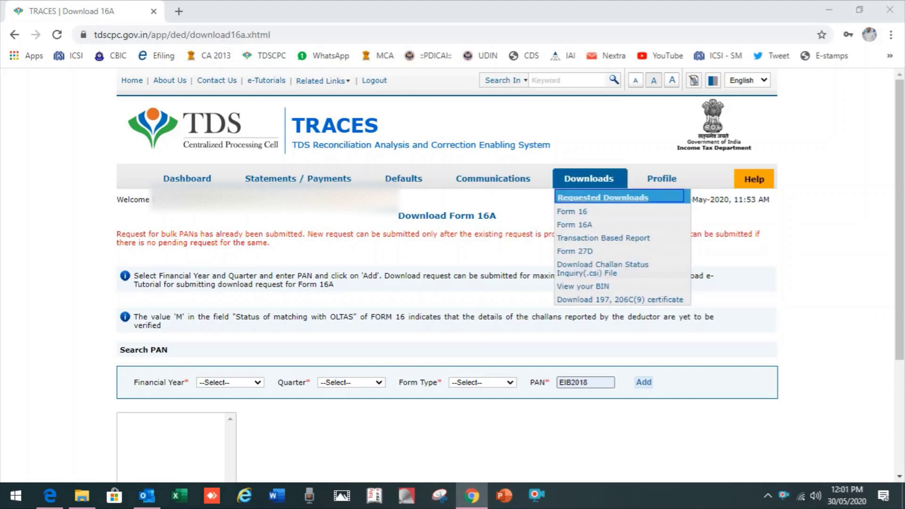
{"action": "left_click", "coordinate": [603, 197]}
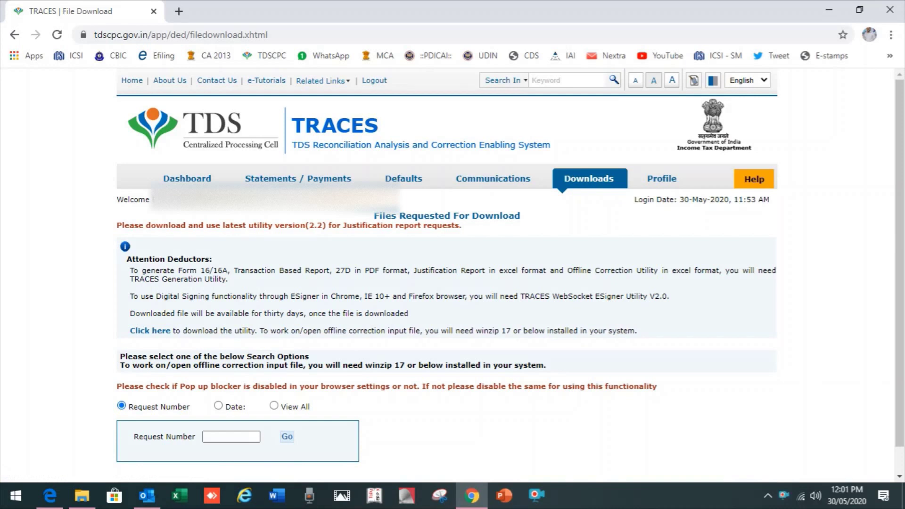
Open the Download TRACES Utility page and submit the captcha verification code
{"action": "left_click", "coordinate": [149, 330]}
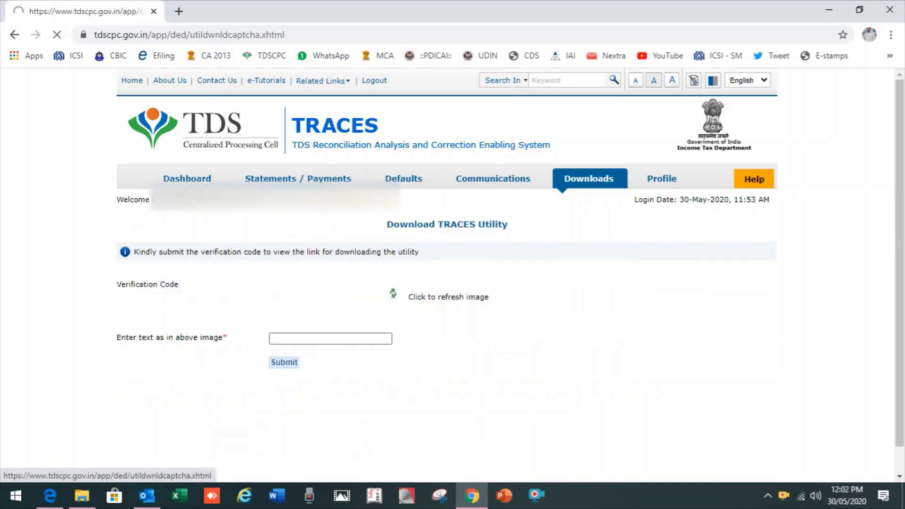
{"action": "left_click", "coordinate": [330, 338]}
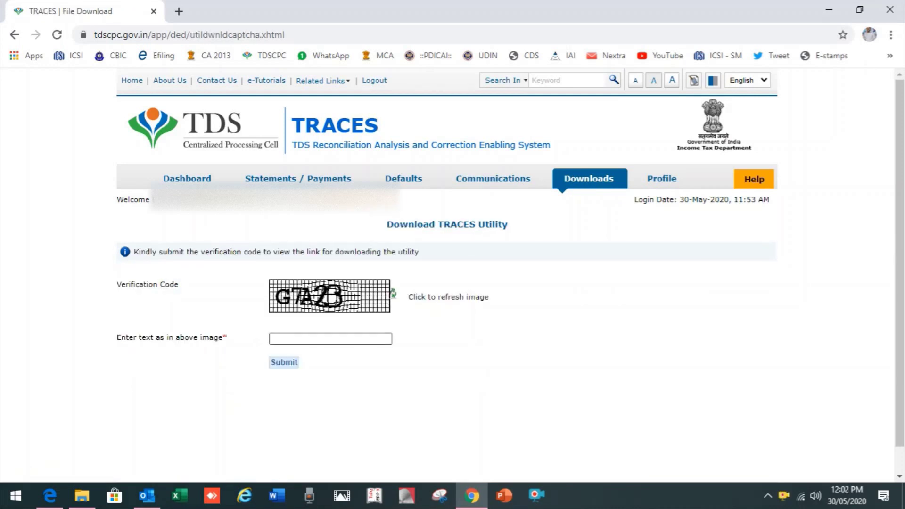
{"action": "type", "text": "g"}
{"action": "key", "text": "BackSpace"}
{"action": "type", "text": "G7A23"}
{"action": "key", "text": "Return"}
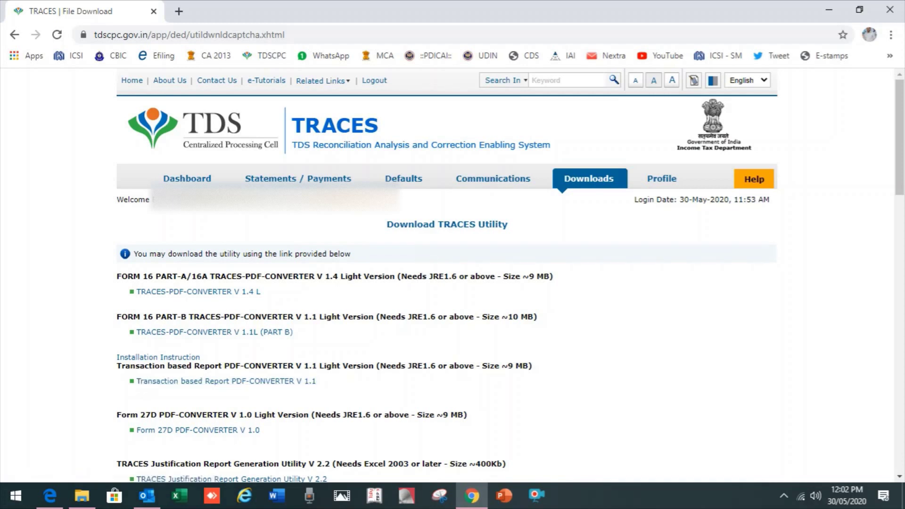
Download the TRACES WebSigner Setup V 2.0 utility
{"action": "scroll", "coordinate": [226, 381], "scroll_direction": "down", "scroll_amount": 2}
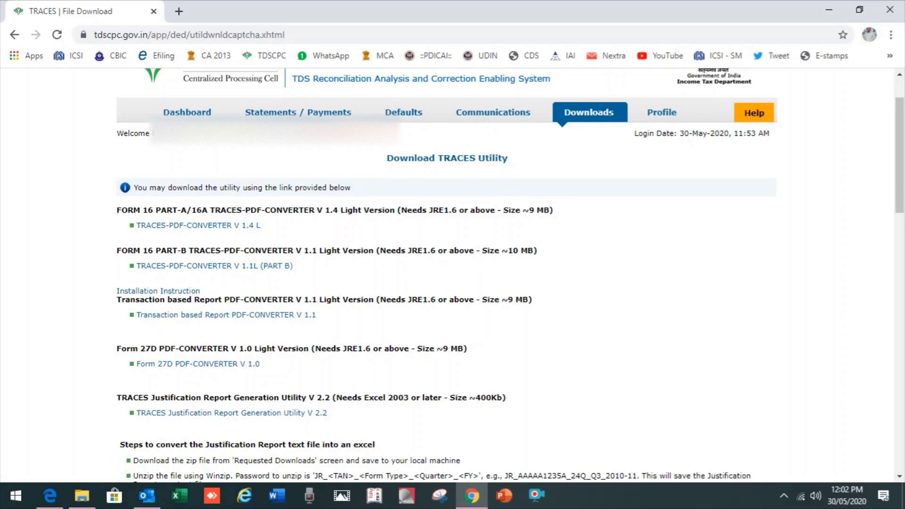
{"action": "scroll", "coordinate": [510, 268], "scroll_direction": "down", "scroll_amount": 7}
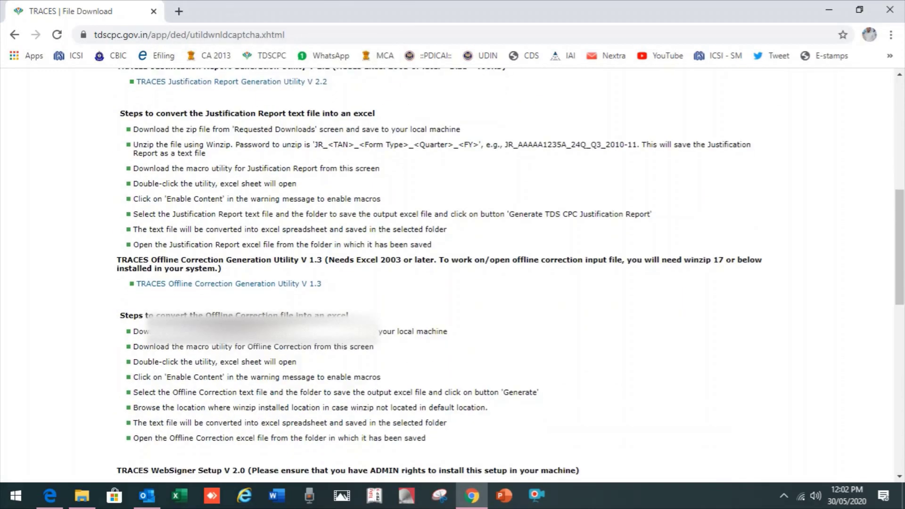
{"action": "scroll", "coordinate": [453, 274], "scroll_direction": "down", "scroll_amount": 6}
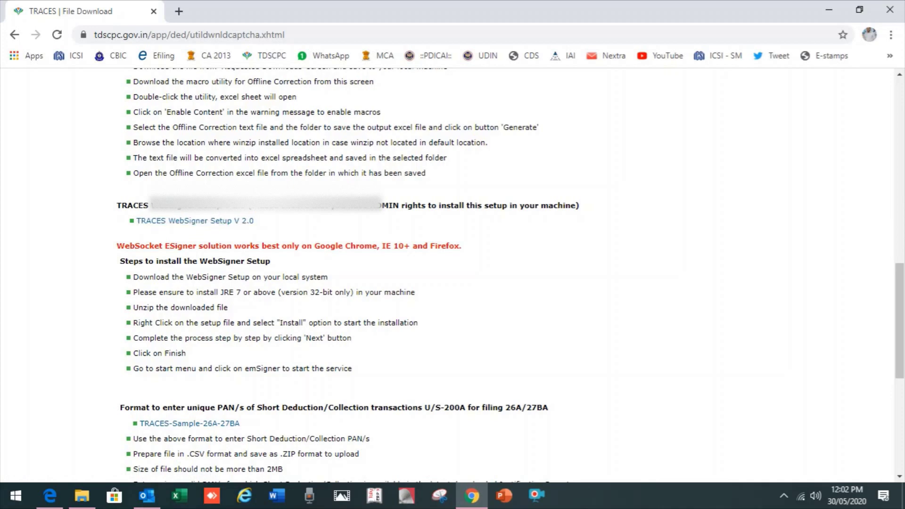
{"action": "left_click", "coordinate": [195, 221]}
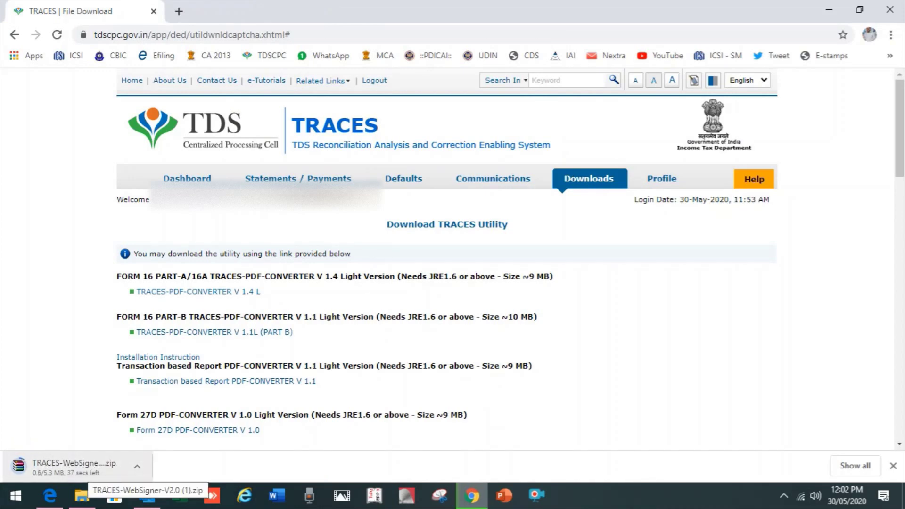
Run emSigner as administrator from the desktop and dismiss the service-started message
{"action": "left_click", "coordinate": [829, 9]}
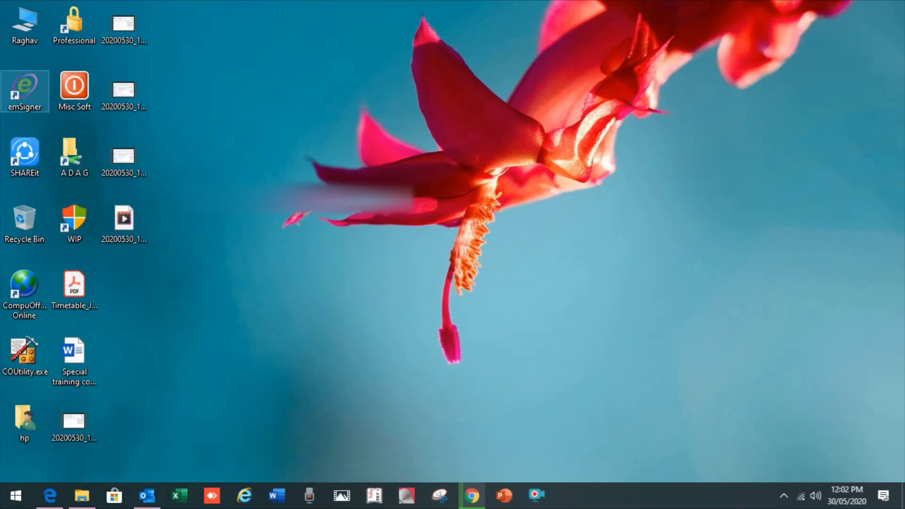
{"action": "right_click", "coordinate": [31, 93]}
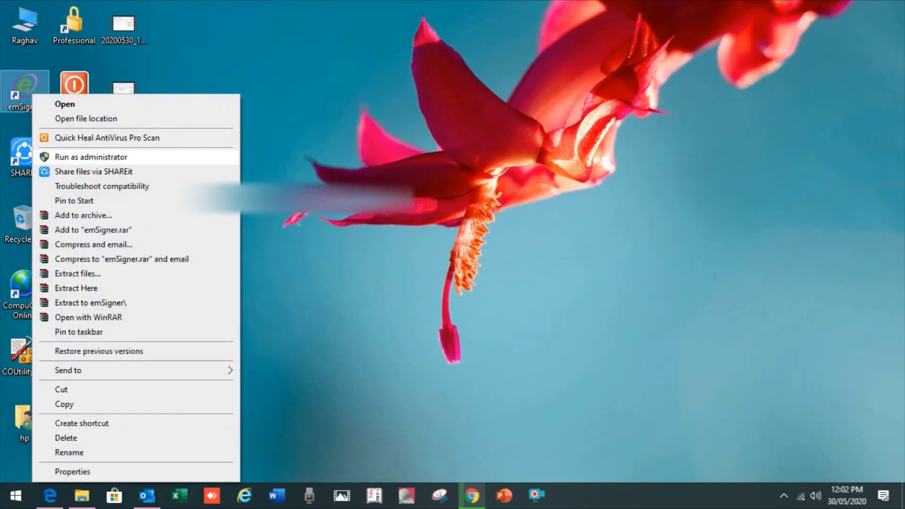
{"action": "left_click", "coordinate": [91, 157]}
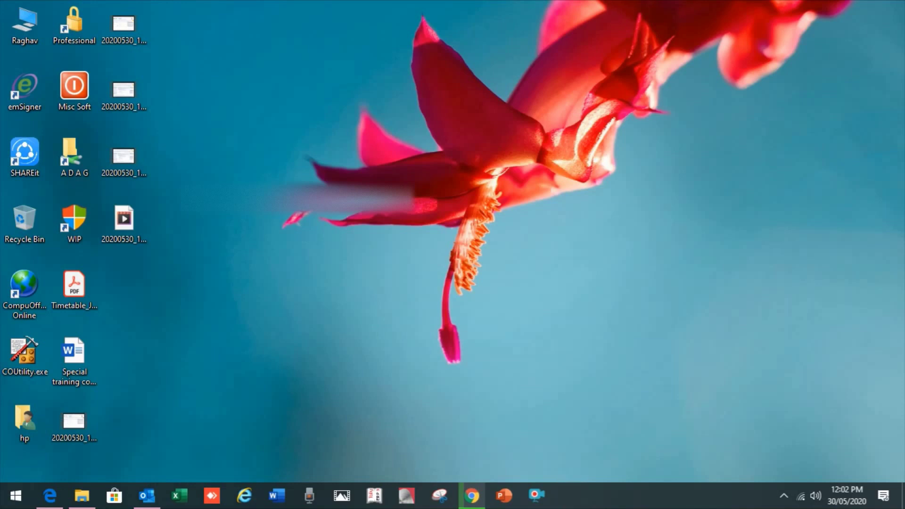
{"action": "key", "text": "Return"}
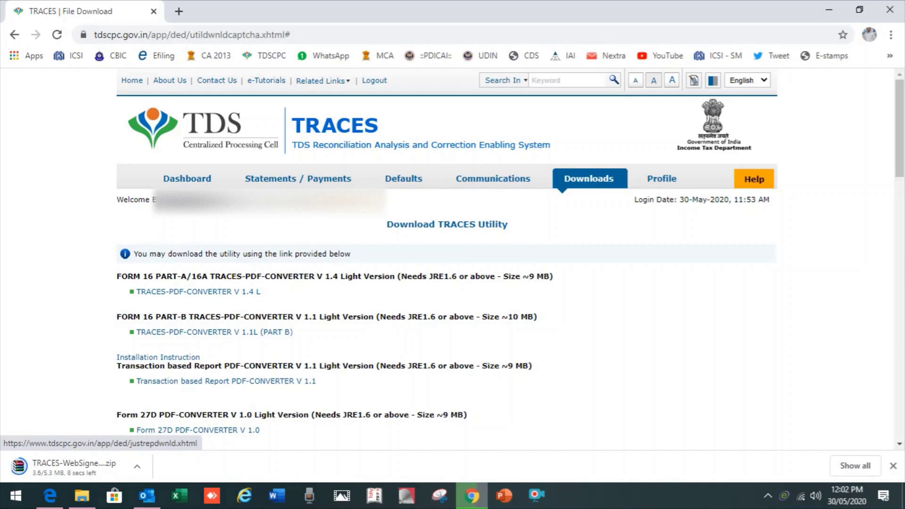
Get the Form 16 Part-A/16A and Part-B PDF converters and the Justification Report utility
{"action": "scroll", "coordinate": [452, 259], "scroll_direction": "down", "scroll_amount": 1}
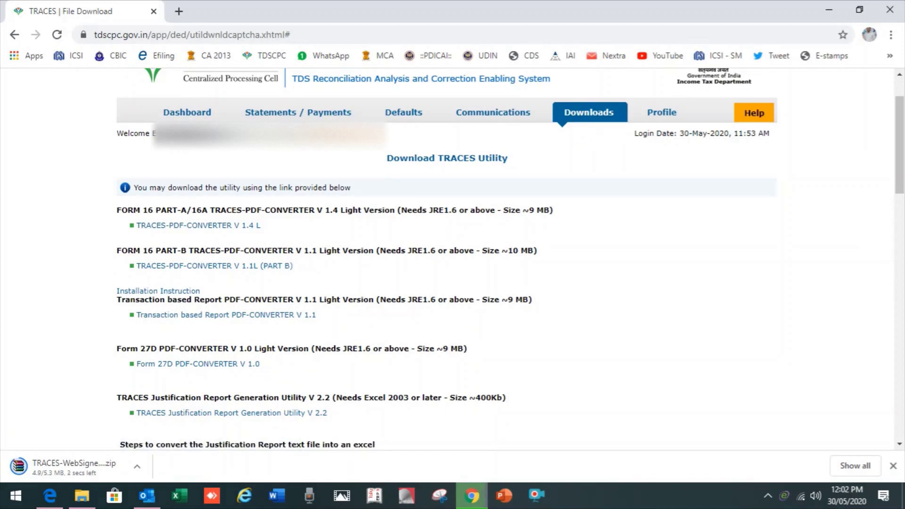
{"action": "left_click", "coordinate": [184, 226]}
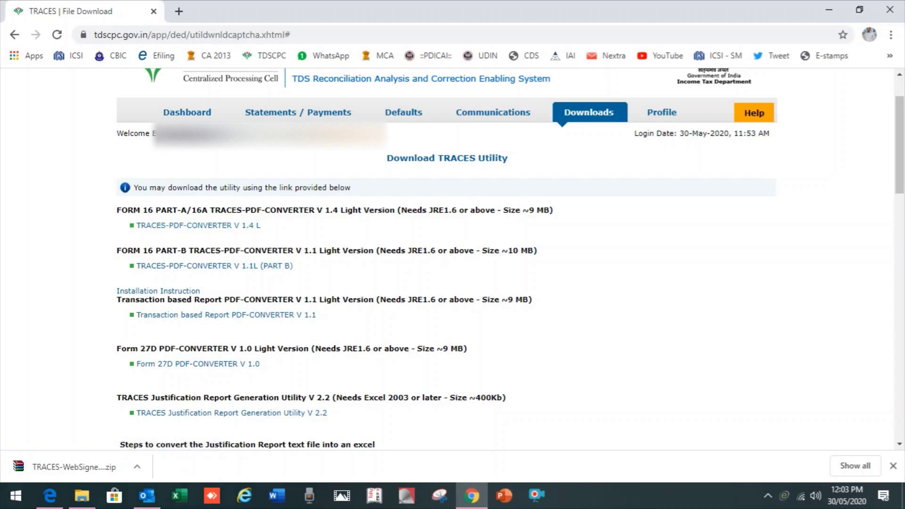
{"action": "left_click", "coordinate": [215, 266]}
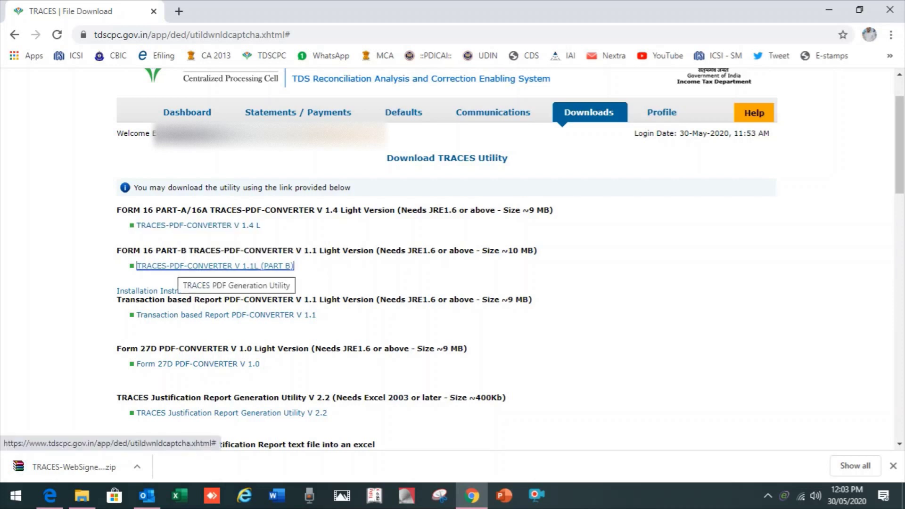
{"action": "scroll", "coordinate": [179, 269], "scroll_direction": "down", "scroll_amount": 1}
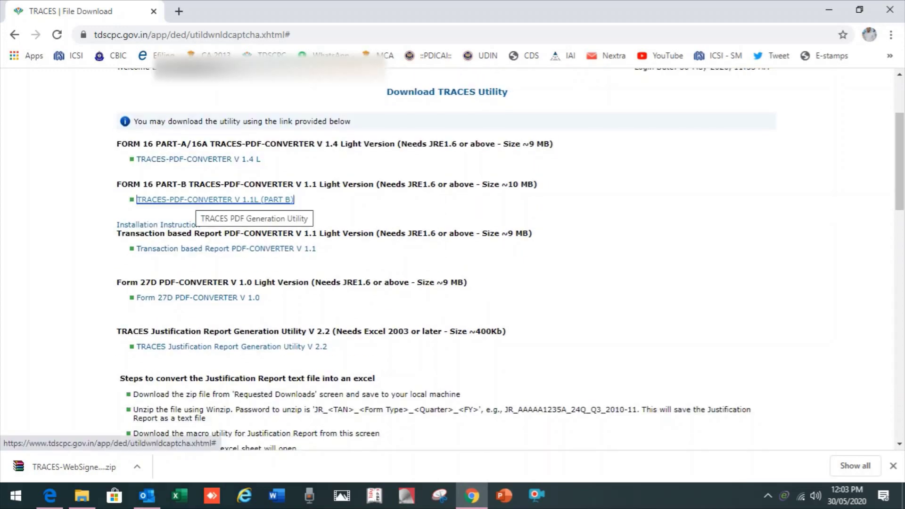
{"action": "scroll", "coordinate": [198, 201], "scroll_direction": "down", "scroll_amount": 1}
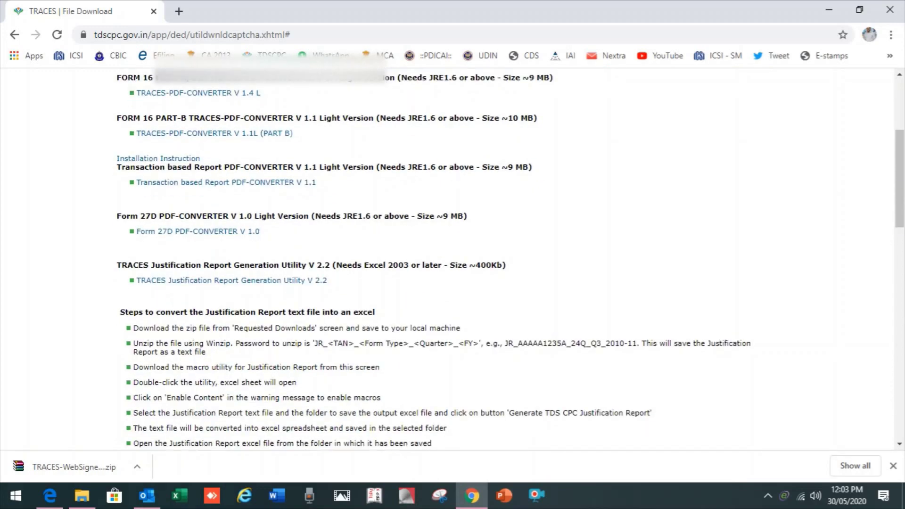
{"action": "scroll", "coordinate": [452, 259], "scroll_direction": "down", "scroll_amount": 1}
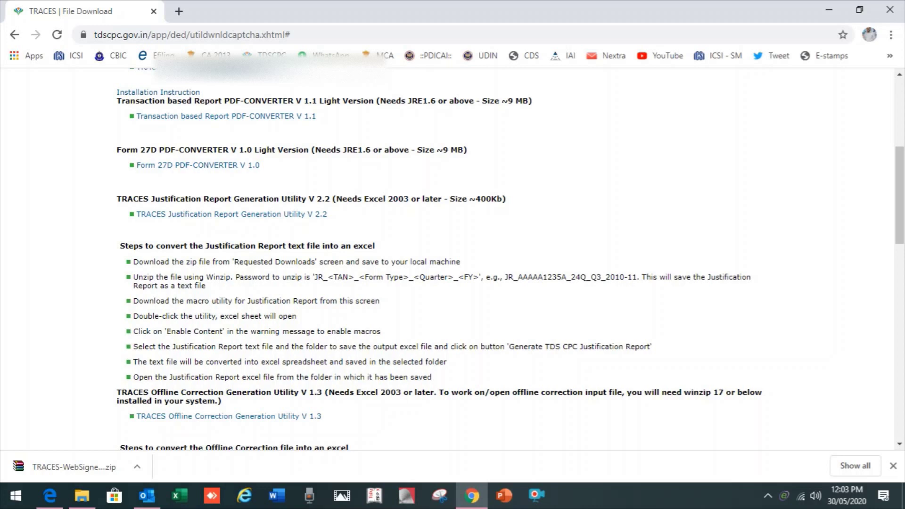
{"action": "left_click", "coordinate": [247, 215]}
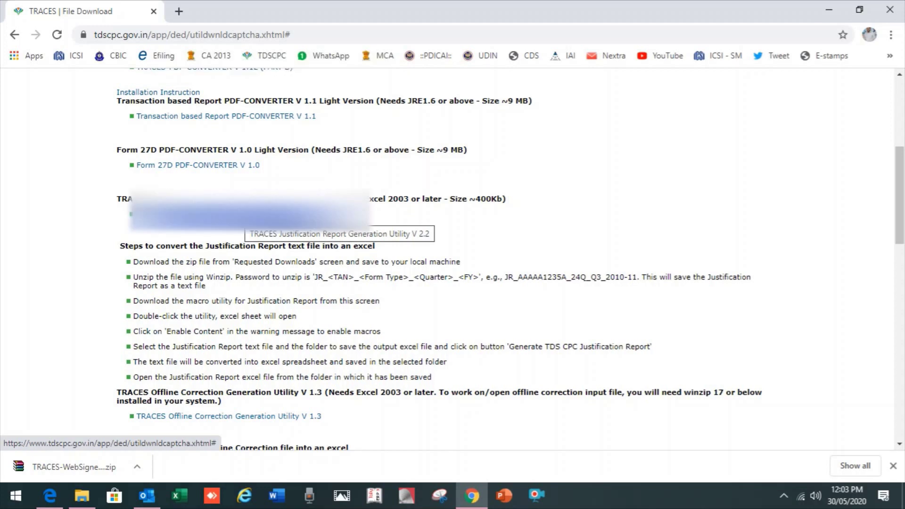
{"action": "scroll", "coordinate": [247, 215], "scroll_direction": "up", "scroll_amount": 3}
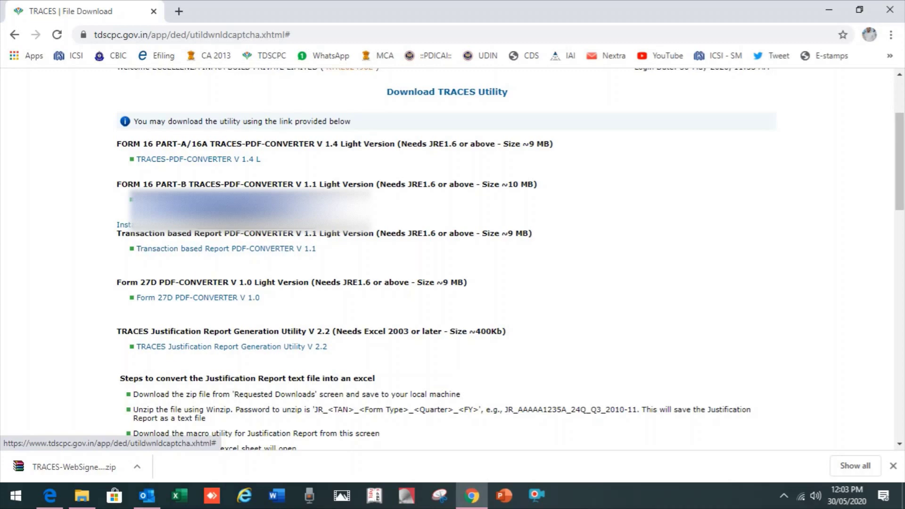
{"action": "scroll", "coordinate": [248, 214], "scroll_direction": "up", "scroll_amount": 3}
{"action": "mouse_move", "coordinate": [588, 178]}
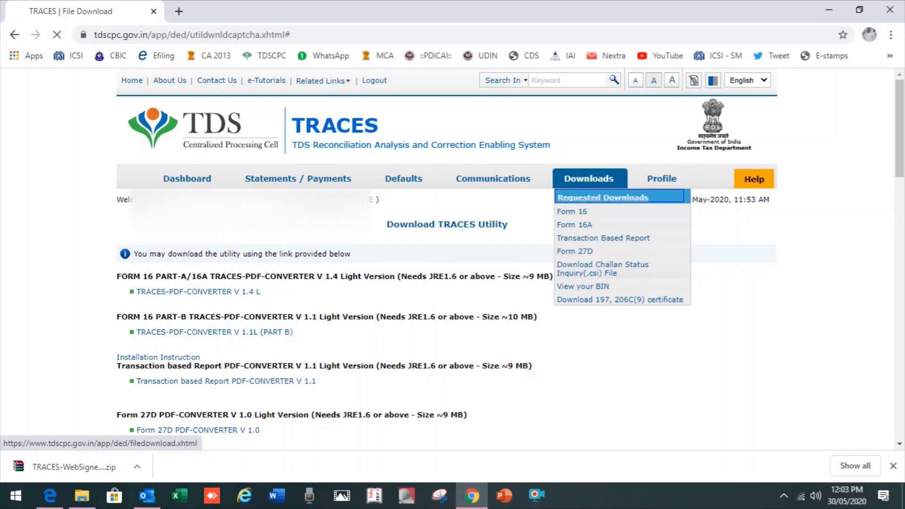
Check the Bulk Form 16A request's Submitted status and ZIP password help, then reopen Requested Downloads
{"action": "left_click", "coordinate": [602, 196]}
{"action": "scroll", "coordinate": [447, 259], "scroll_direction": "down", "scroll_amount": 1}
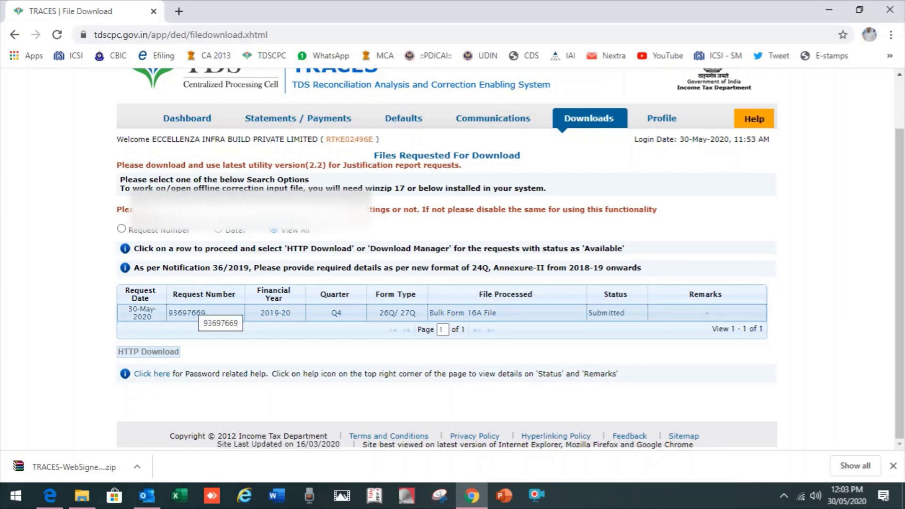
{"action": "left_click", "coordinate": [153, 373]}
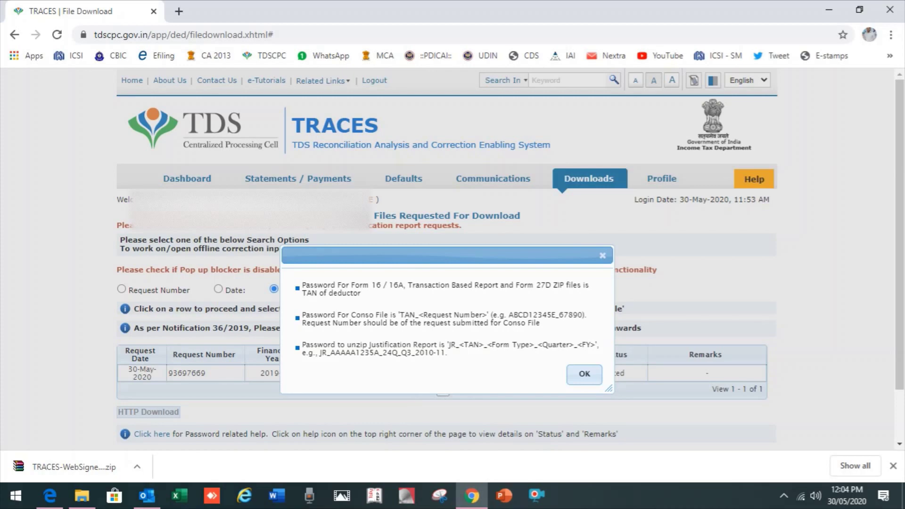
{"action": "key", "text": "Return"}
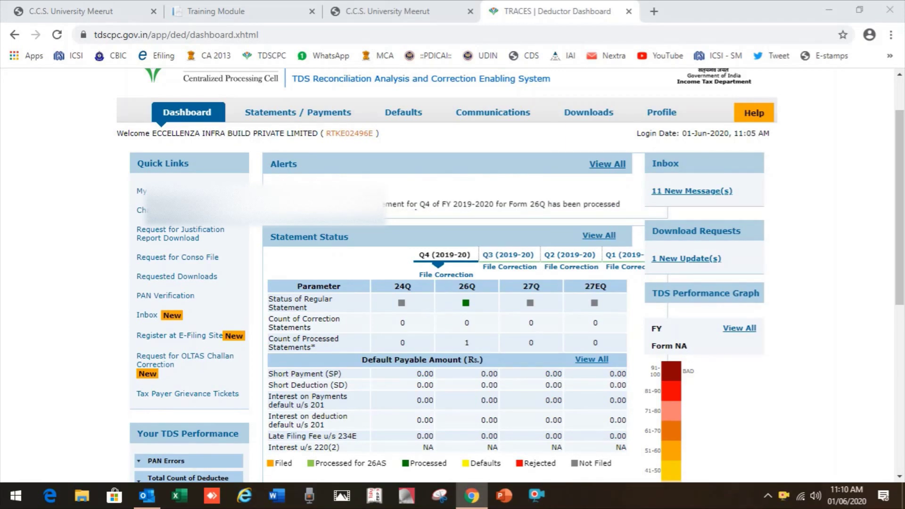
{"action": "mouse_move", "coordinate": [589, 112]}
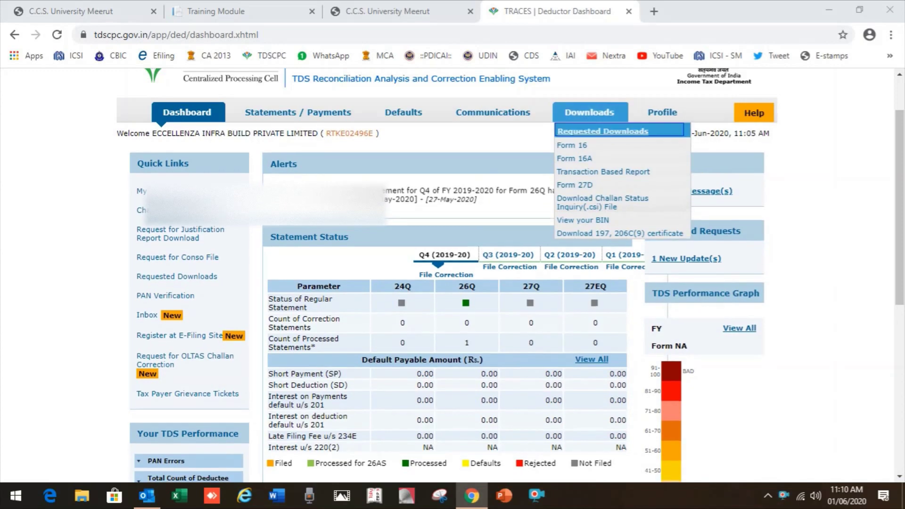
{"action": "left_click", "coordinate": [602, 131]}
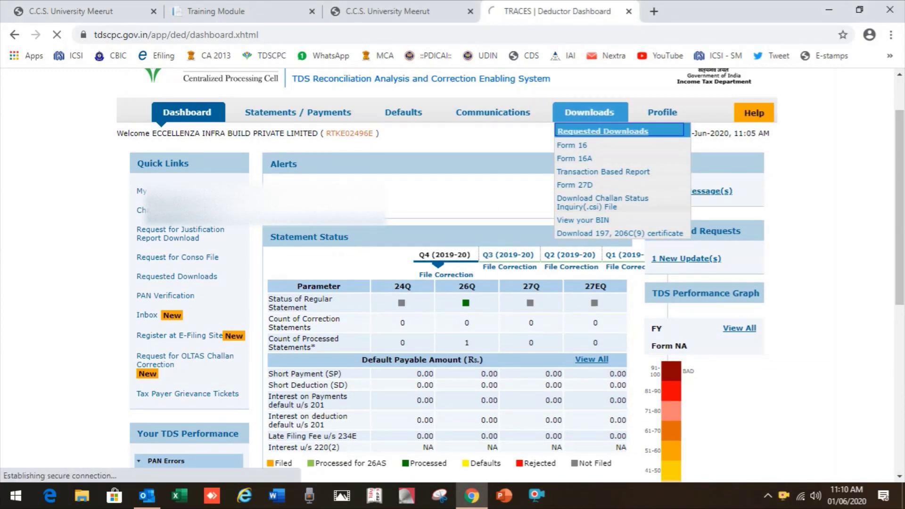
HTTP-download the Available Bulk Form 16A zip for 2019-20 Q4 and open it
{"action": "scroll", "coordinate": [452, 273], "scroll_direction": "down", "scroll_amount": 1}
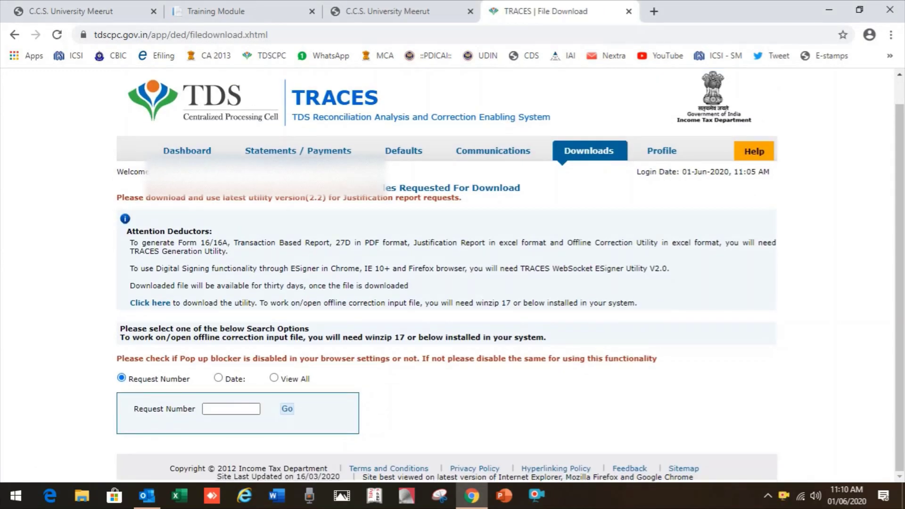
{"action": "left_click", "coordinate": [274, 377]}
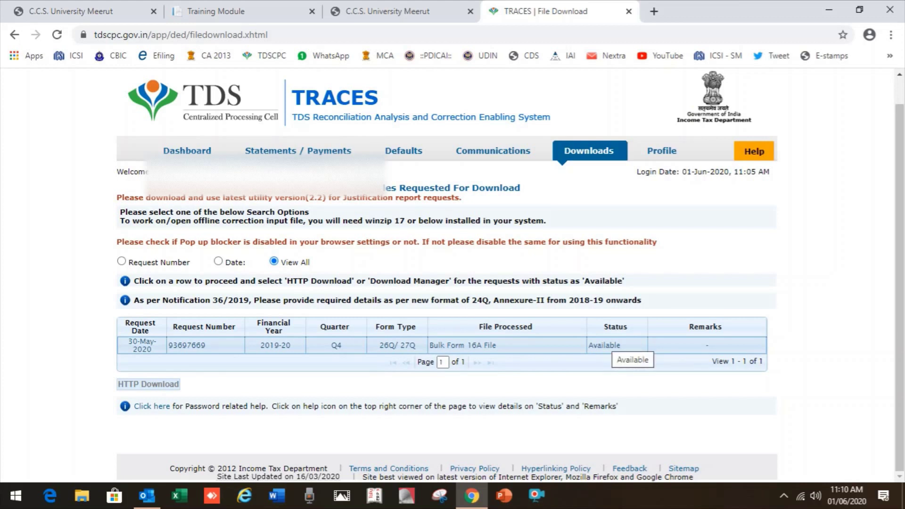
{"action": "left_click", "coordinate": [607, 345]}
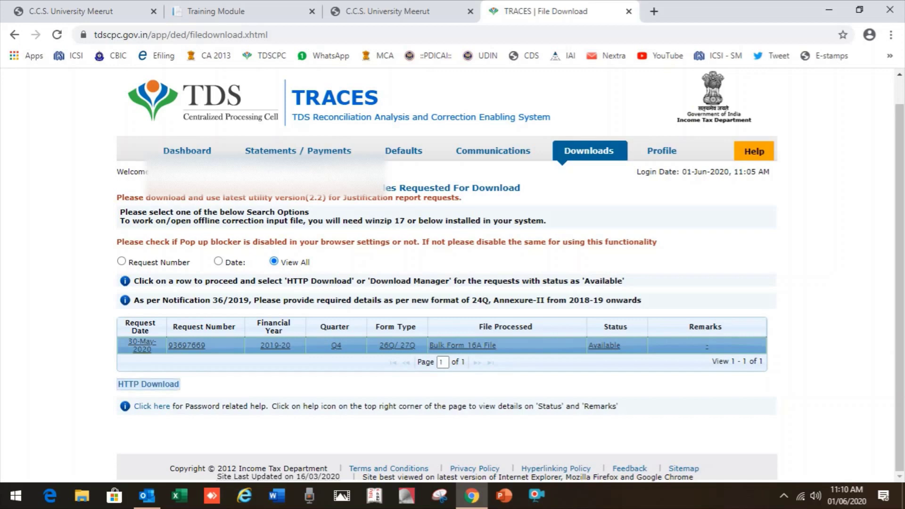
{"action": "left_click", "coordinate": [148, 384]}
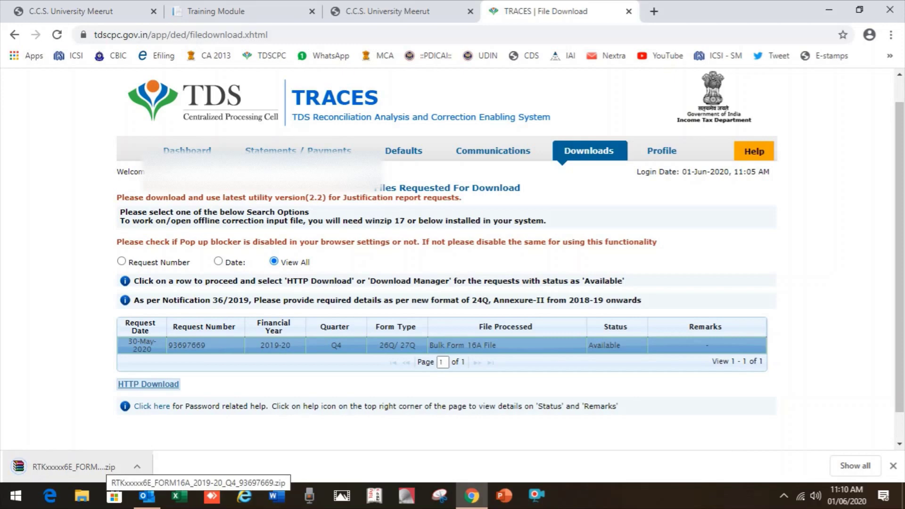
{"action": "left_click", "coordinate": [152, 406]}
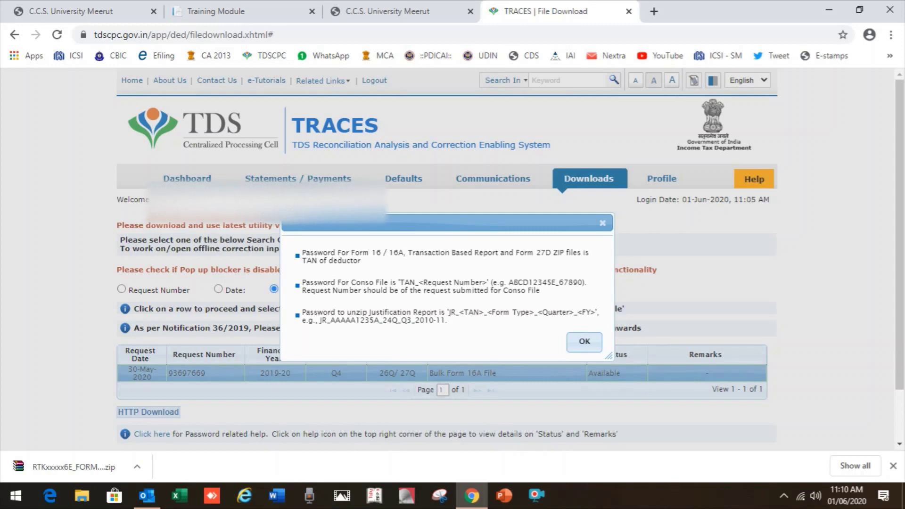
{"action": "left_click", "coordinate": [584, 341]}
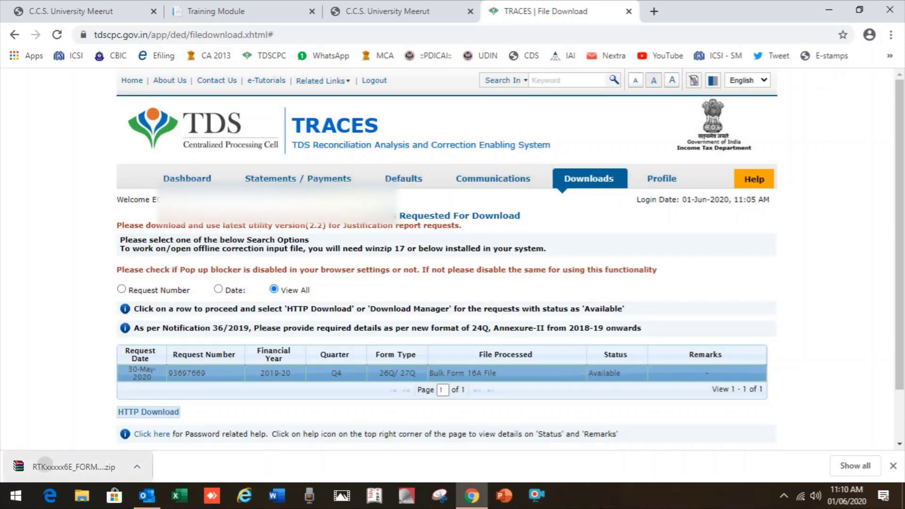
{"action": "left_click", "coordinate": [45, 460]}
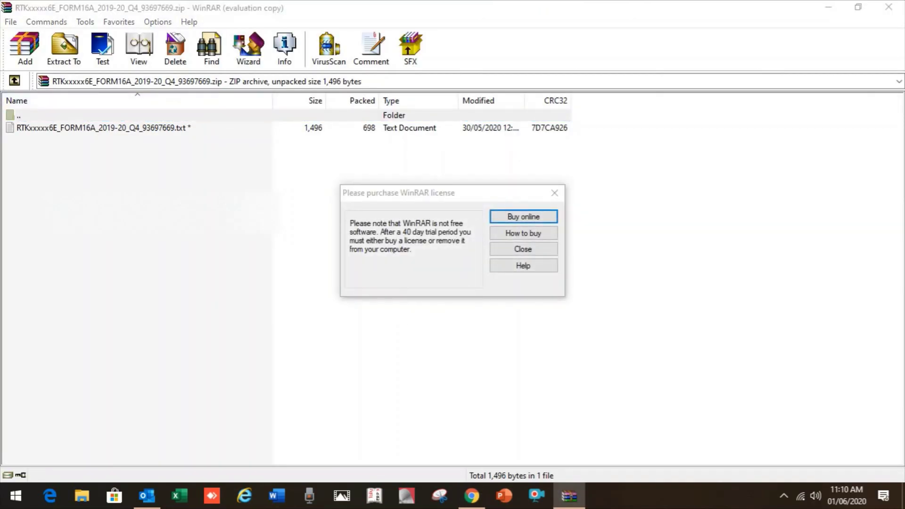
Extract the Form 16A archive to the suggested folder using the archive password
{"action": "left_click", "coordinate": [522, 249]}
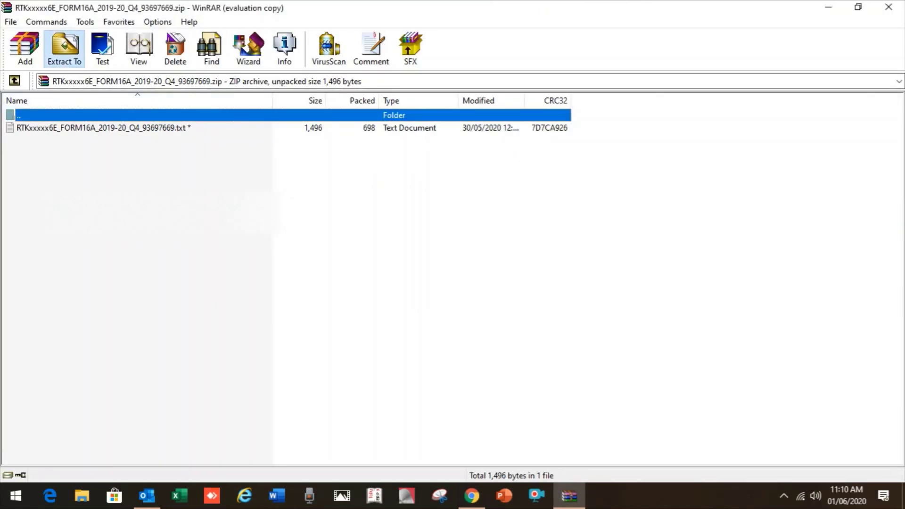
{"action": "left_click", "coordinate": [65, 47]}
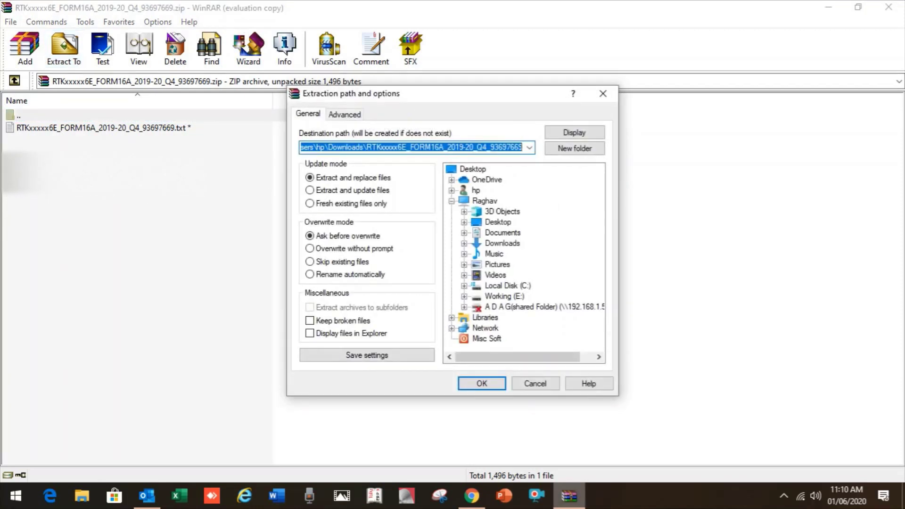
{"action": "key", "text": "Return"}
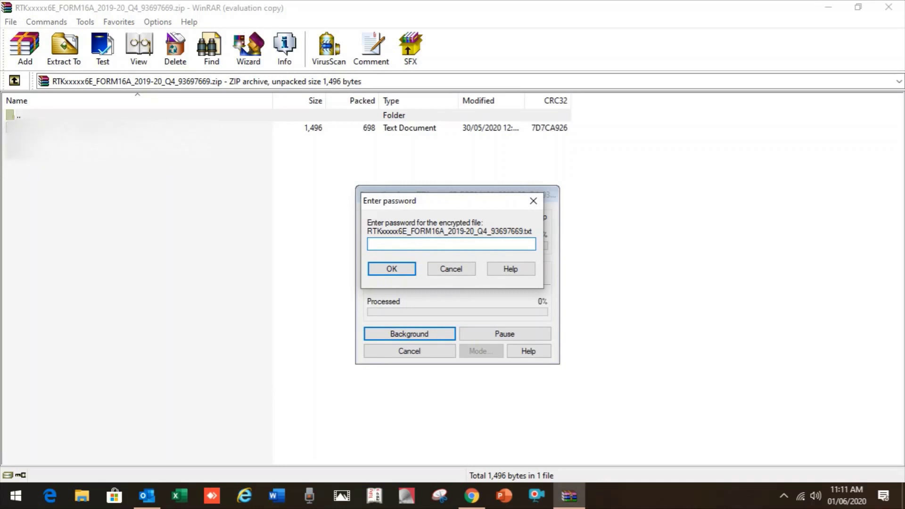
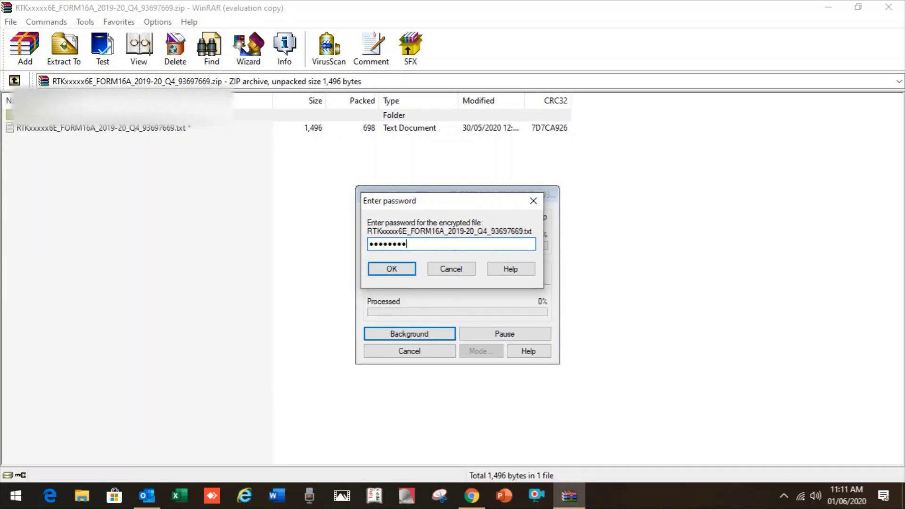
{"action": "key", "text": "Return"}
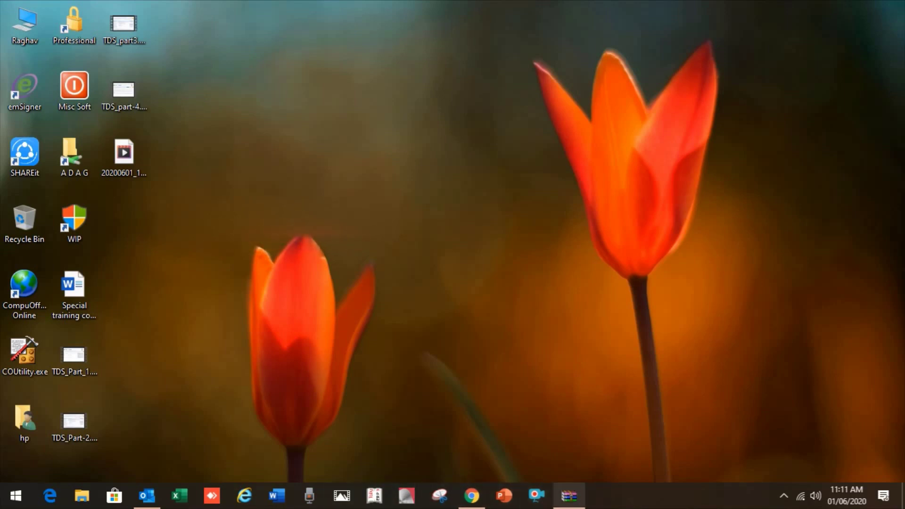
Bring Chrome back and go from Requested Downloads to the utility verification page
{"action": "left_click", "coordinate": [471, 495]}
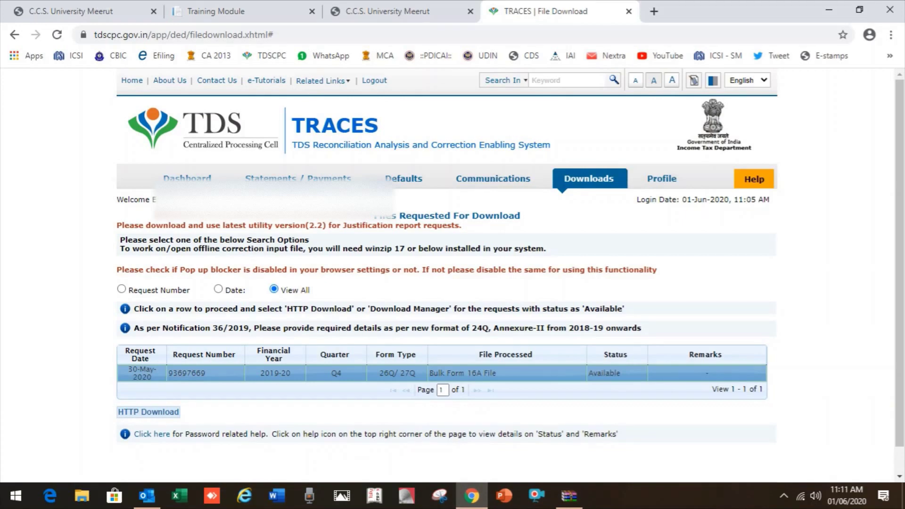
{"action": "mouse_move", "coordinate": [589, 178]}
{"action": "left_click", "coordinate": [603, 197]}
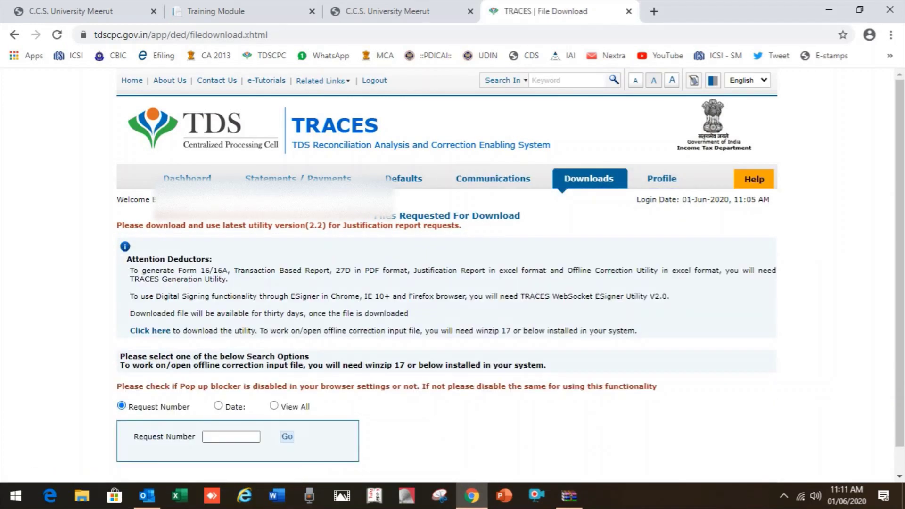
{"action": "left_click", "coordinate": [150, 331]}
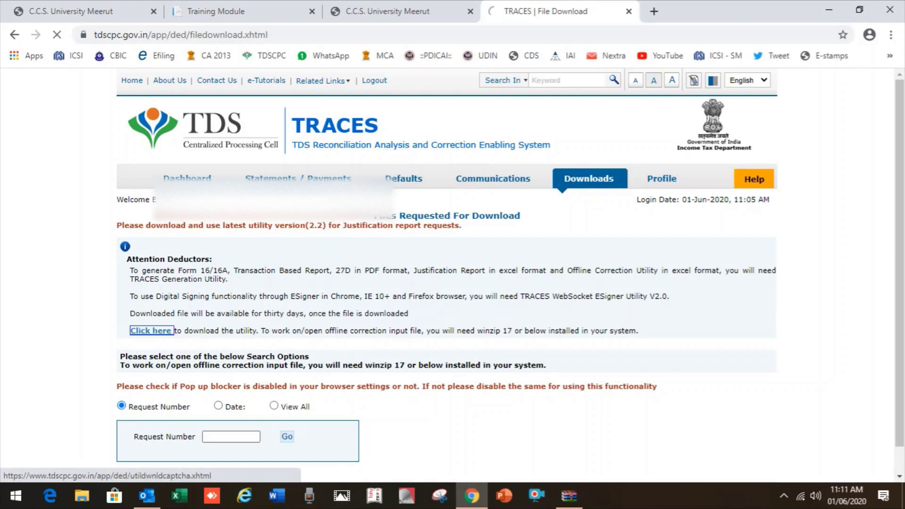
{"action": "scroll", "coordinate": [452, 283], "scroll_direction": "down", "scroll_amount": 1}
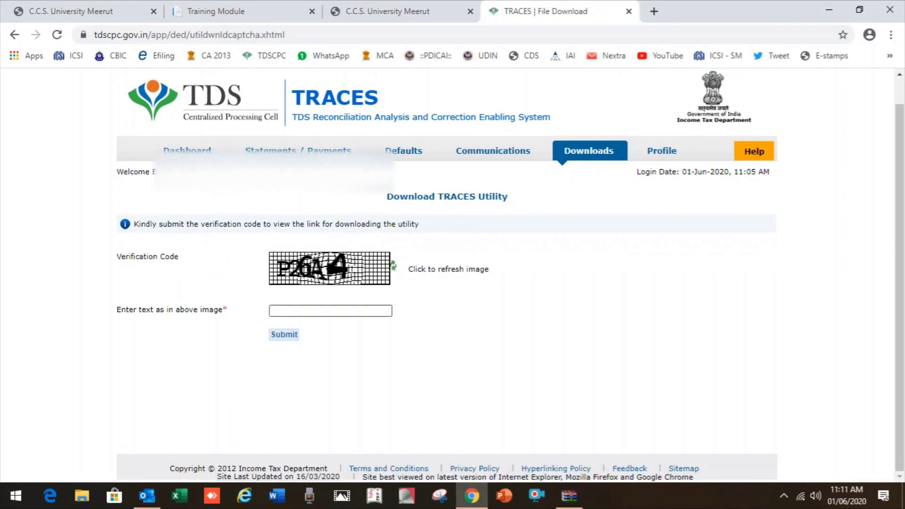
Enter and submit the captcha code, then scroll down to the PDF converter utilities
{"action": "left_click", "coordinate": [330, 310]}
{"action": "type", "text": "P2GA"}
{"action": "key", "text": "BackSpace"}
{"action": "key", "text": "BackSpace"}
{"action": "type", "text": "6A4"}
{"action": "key", "text": "Return"}
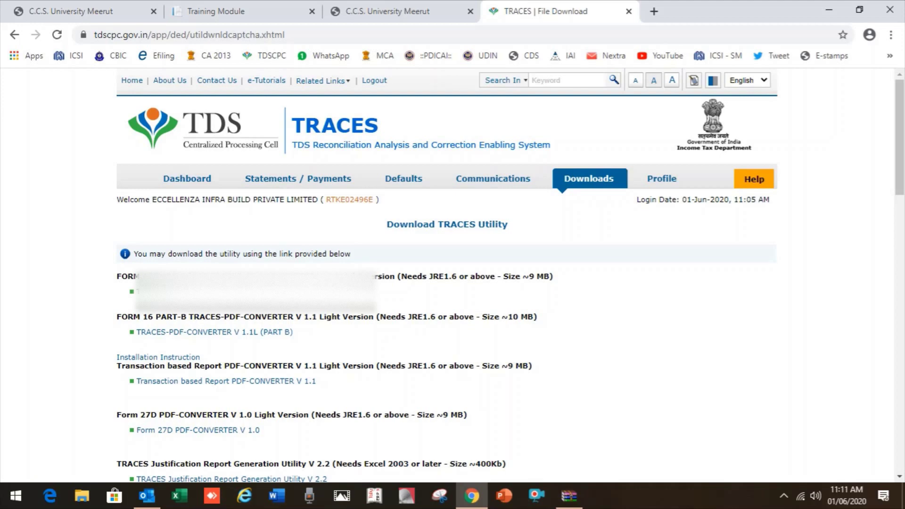
{"action": "scroll", "coordinate": [446, 273], "scroll_direction": "down", "scroll_amount": 1}
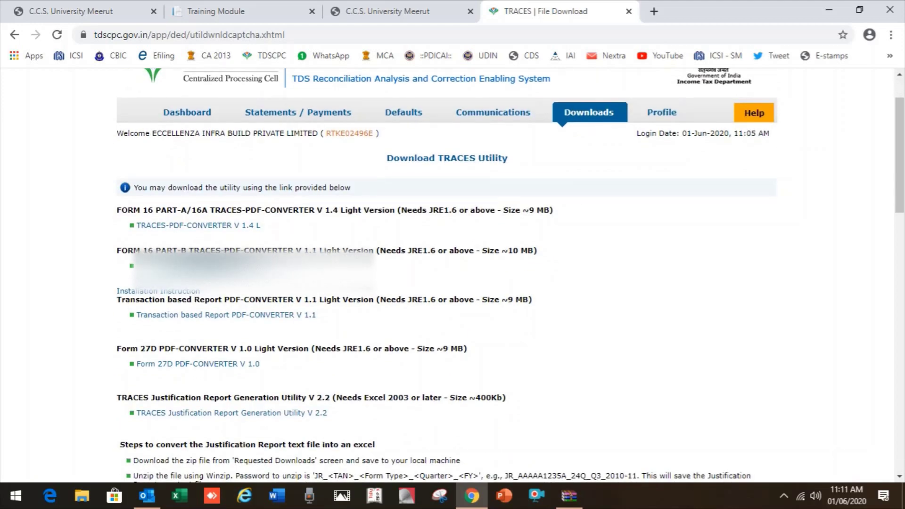
{"action": "scroll", "coordinate": [232, 346], "scroll_direction": "down", "scroll_amount": 1}
{"action": "left_click", "coordinate": [232, 346]}
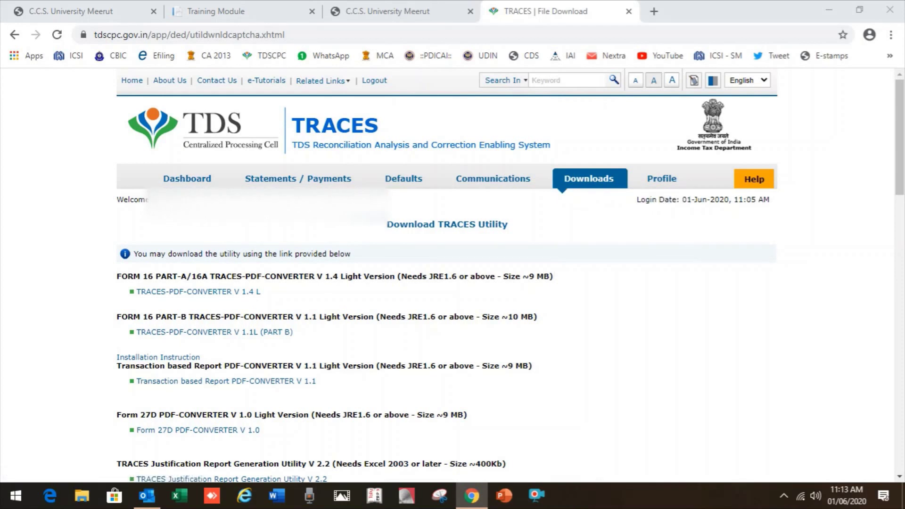
Reopen the utility page from Requested Downloads and enter a fresh captcha code
{"action": "left_click", "coordinate": [589, 178]}
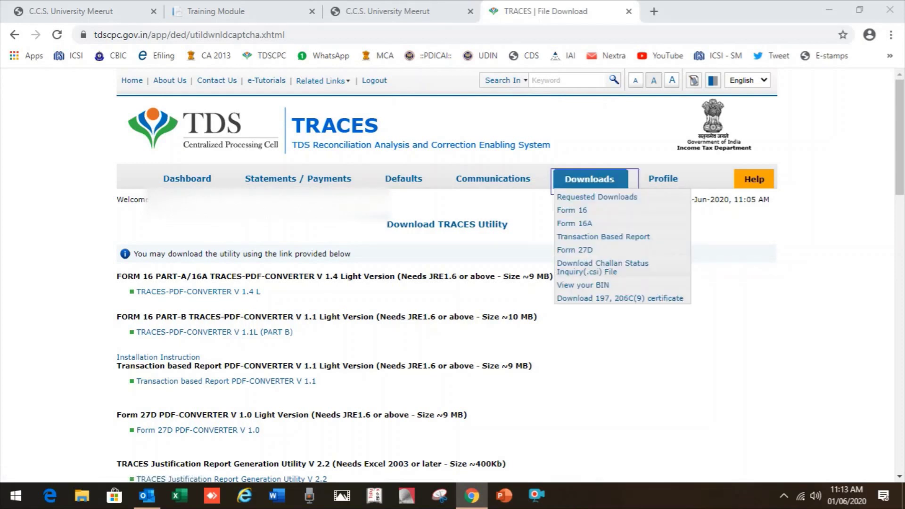
{"action": "left_click", "coordinate": [597, 197]}
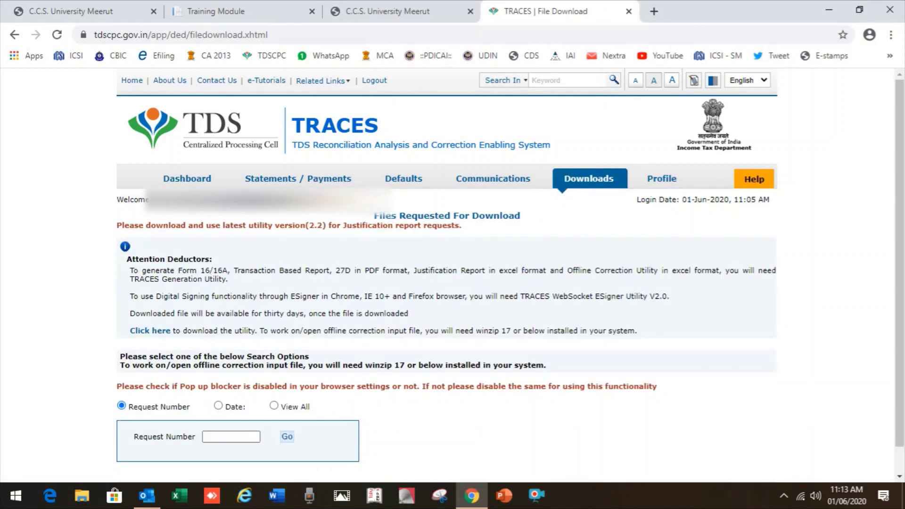
{"action": "left_click", "coordinate": [150, 331]}
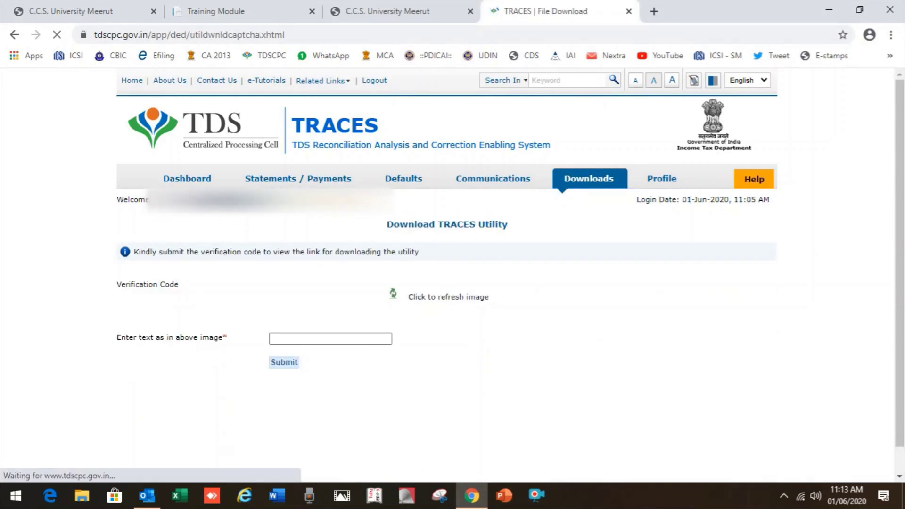
{"action": "left_click", "coordinate": [329, 338]}
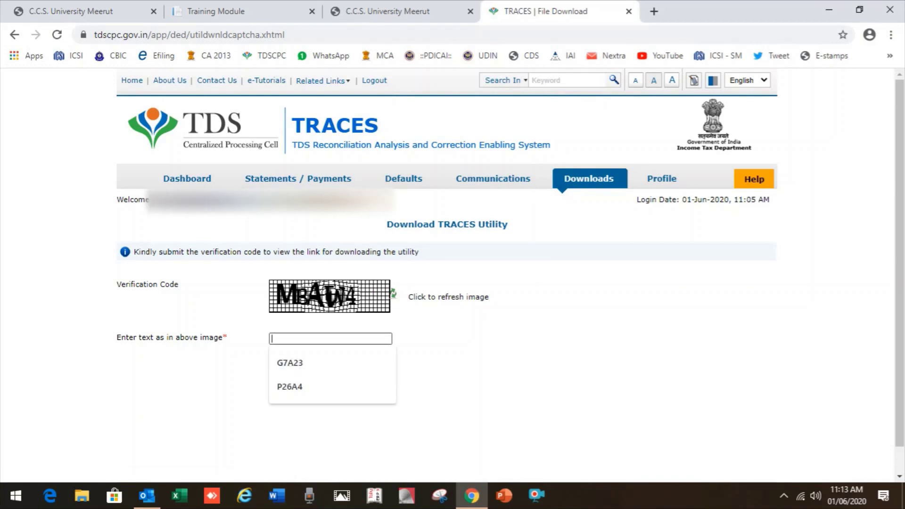
{"action": "type", "text": "MNS3"}
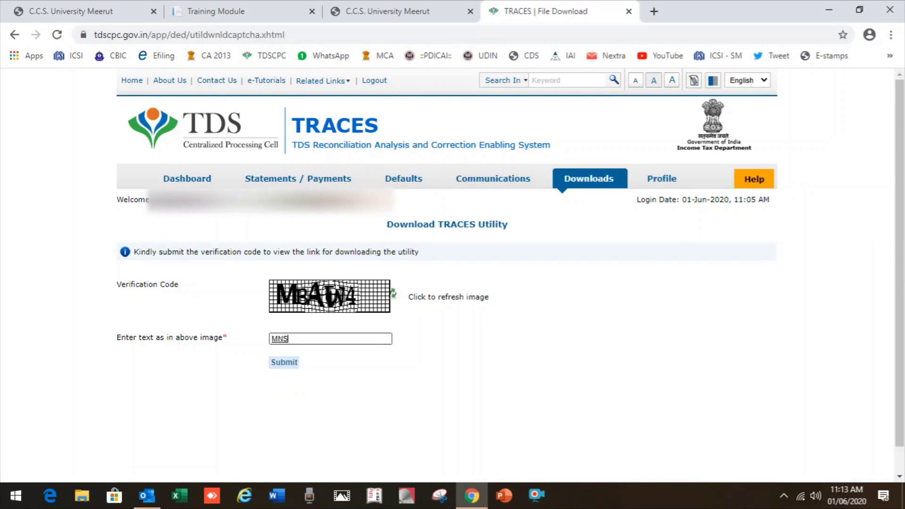
{"action": "key", "text": "BackSpace"}
{"action": "key", "text": "BackSpace"}
{"action": "key", "text": "BackSpace"}
{"action": "type", "text": "BAW"}
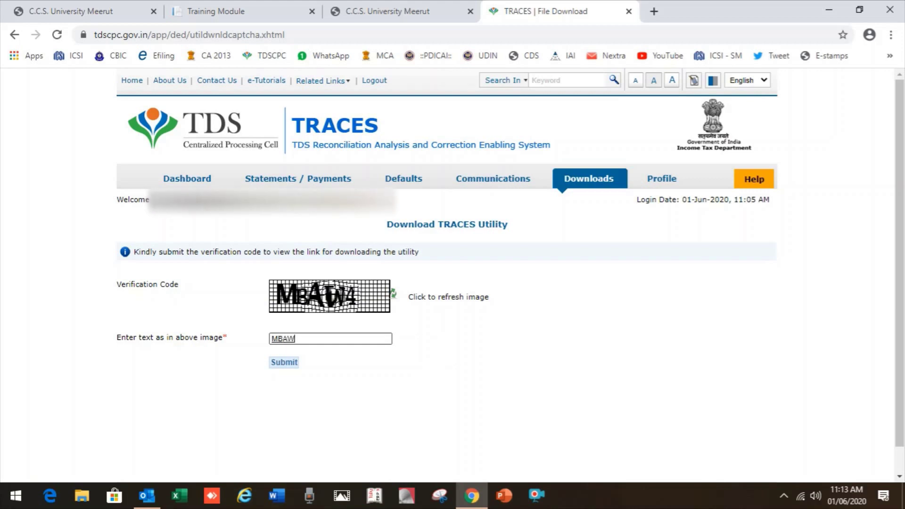
{"action": "type", "text": "4"}
Submit the code and download the TRACES-PDF-CONVERTER V 1.4 L utility zip
{"action": "key", "text": "Tab"}
{"action": "key", "text": "Return"}
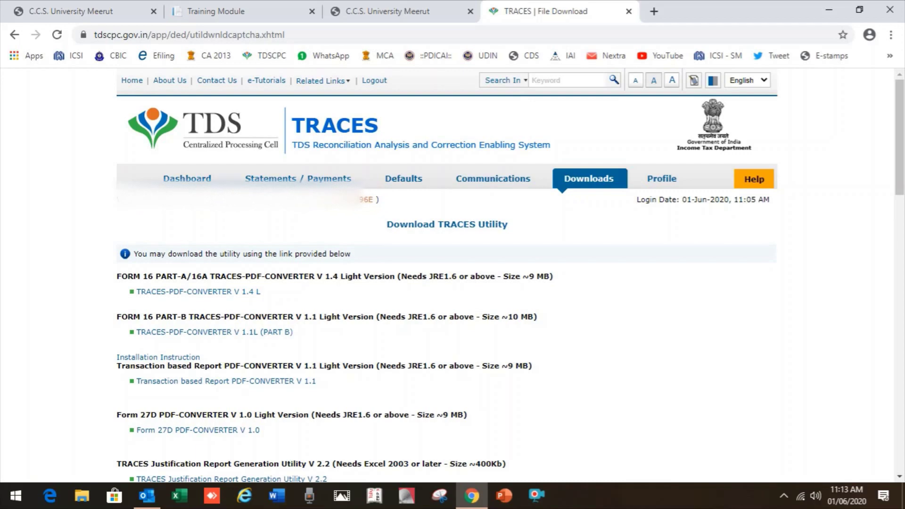
{"action": "left_click", "coordinate": [198, 291]}
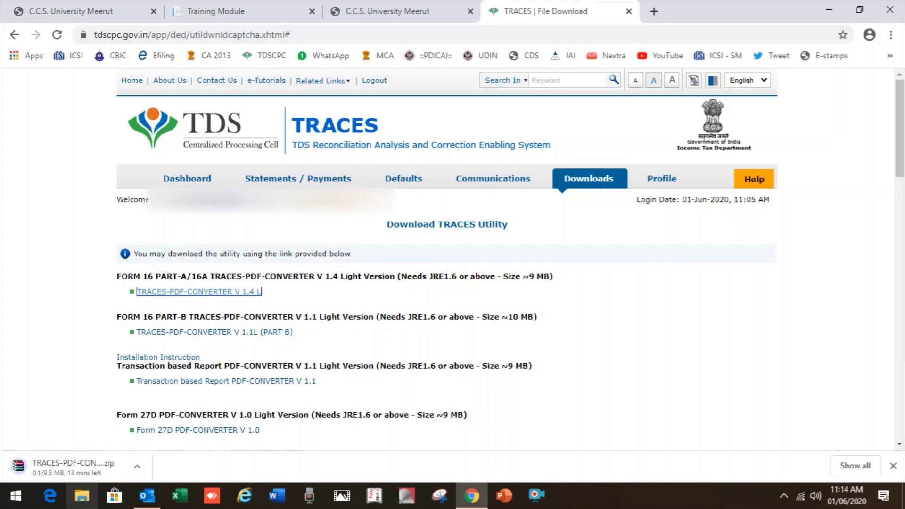
{"action": "left_click", "coordinate": [82, 495]}
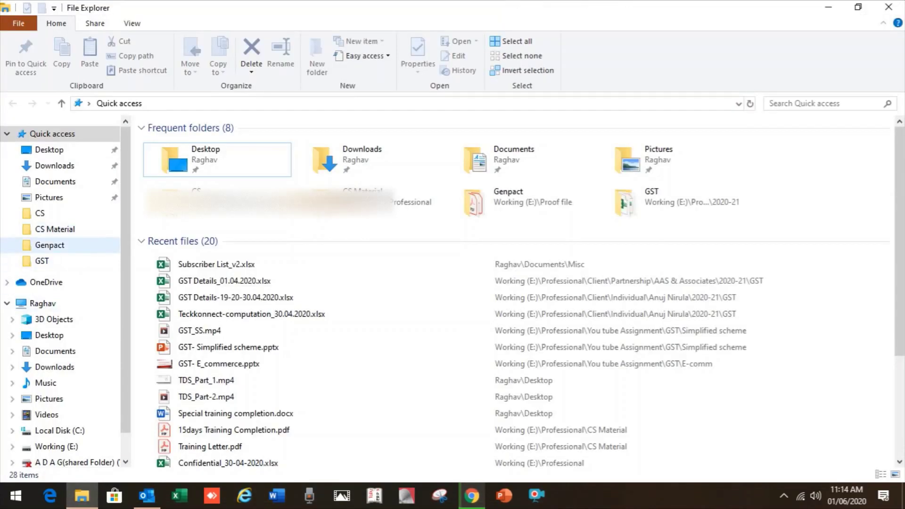
Browse Working (E:) > Professional > TDS Utility > TRACES-PDF-CONVERTERV1.4L and launch the converter jar
{"action": "left_click", "coordinate": [55, 165]}
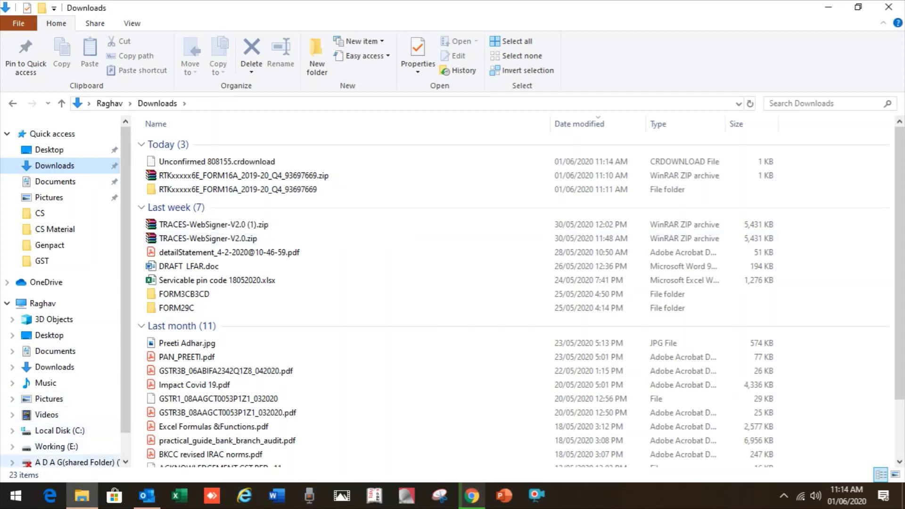
{"action": "left_click", "coordinate": [56, 447]}
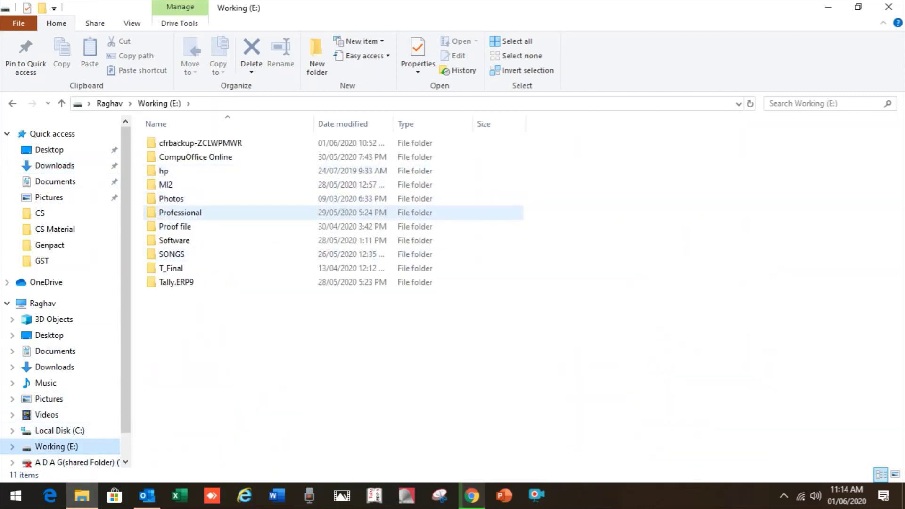
{"action": "double_click", "coordinate": [180, 212]}
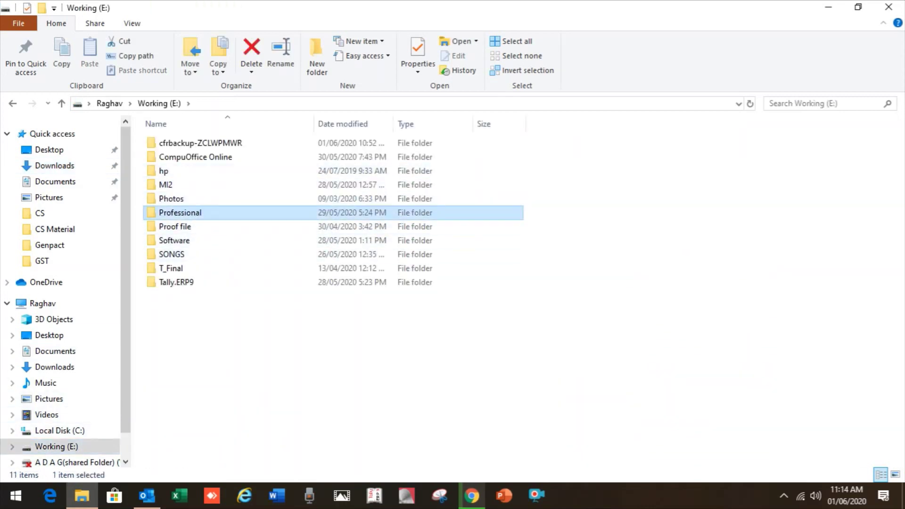
{"action": "double_click", "coordinate": [175, 154]}
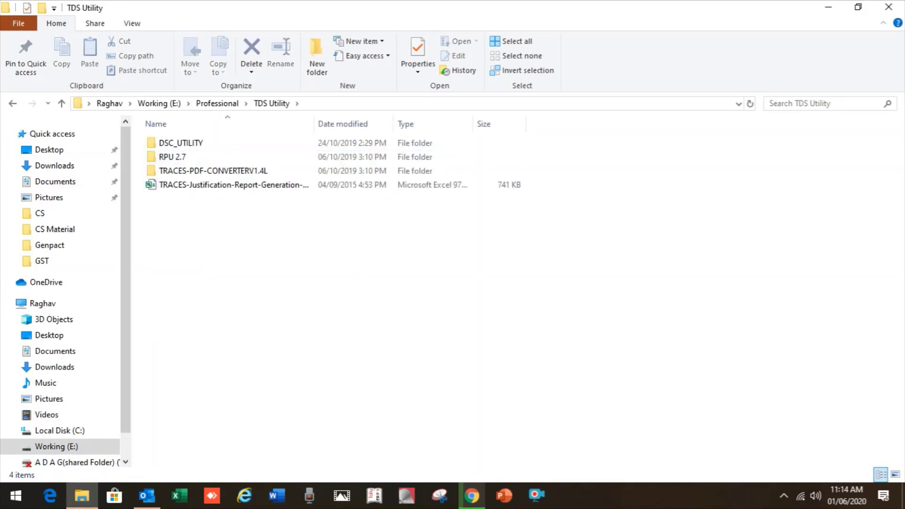
{"action": "double_click", "coordinate": [188, 171]}
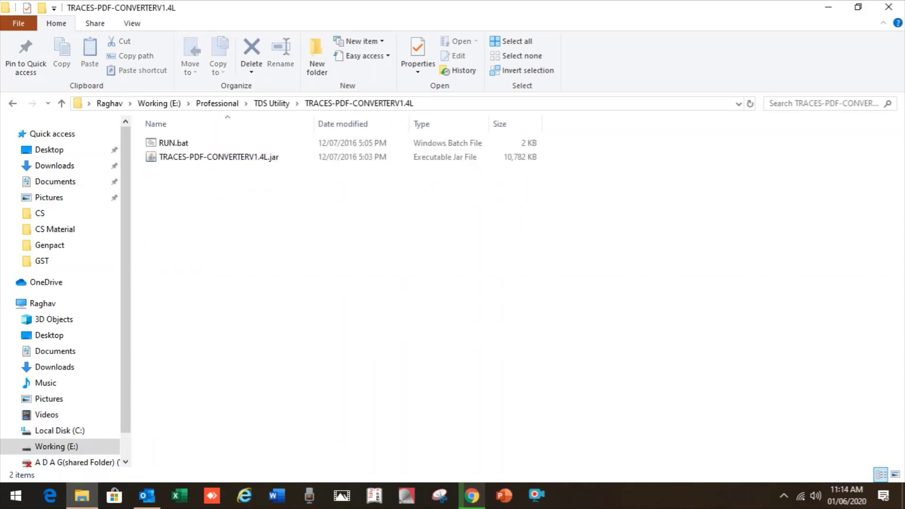
{"action": "left_click", "coordinate": [216, 157]}
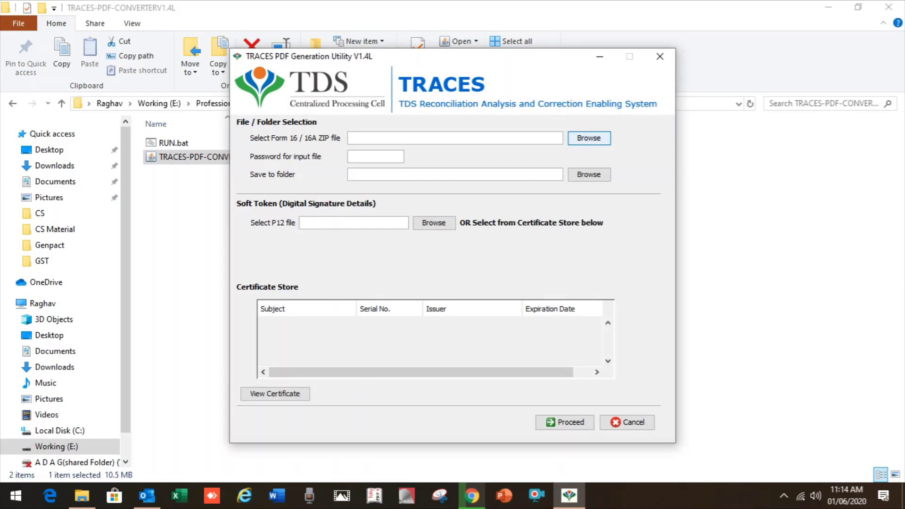
Copy the downloaded Form 16A zip from Downloads onto the Desktop
{"action": "left_click", "coordinate": [589, 138]}
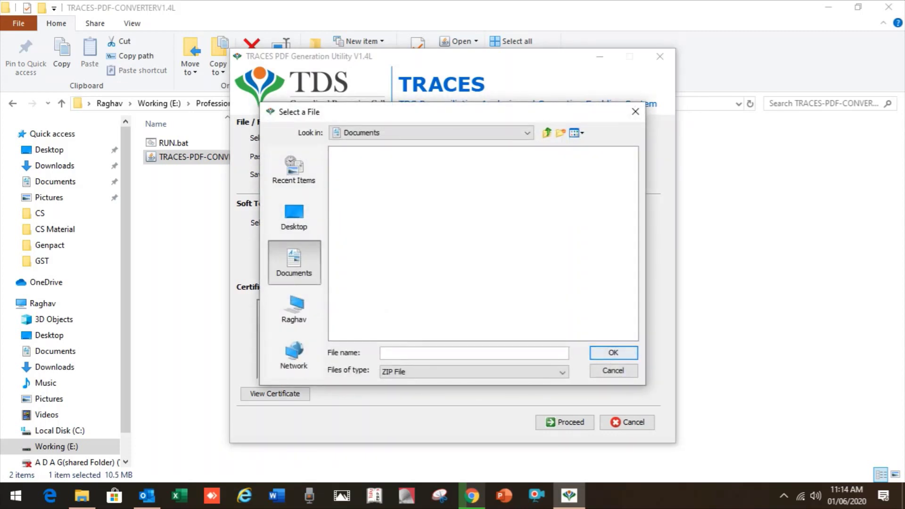
{"action": "left_click", "coordinate": [293, 216]}
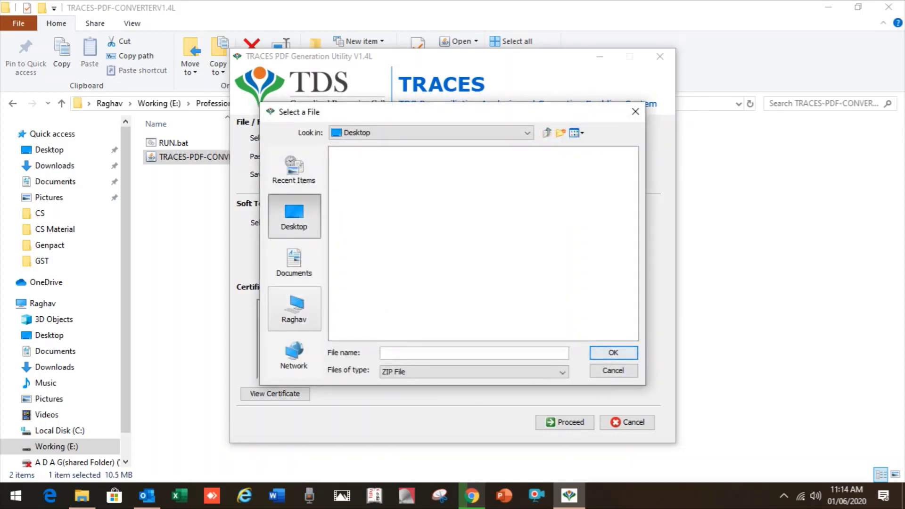
{"action": "left_click", "coordinate": [293, 308]}
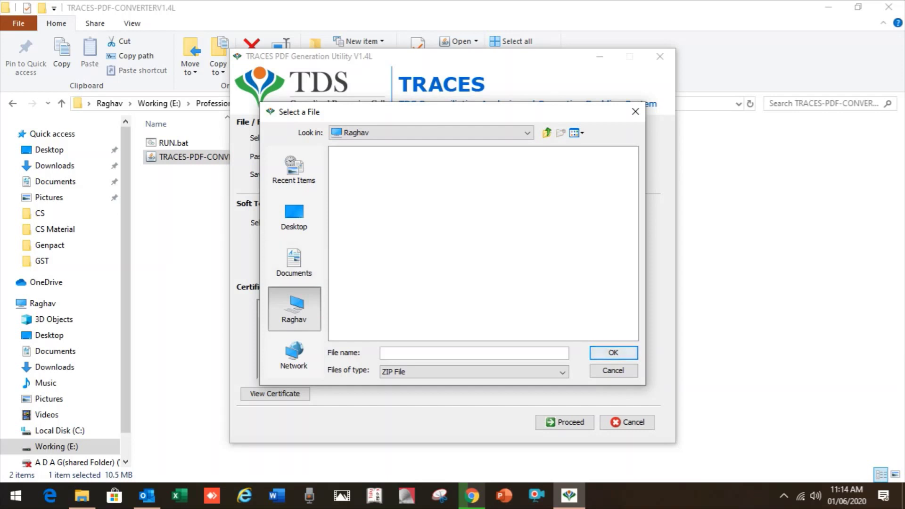
{"action": "key", "text": "Escape"}
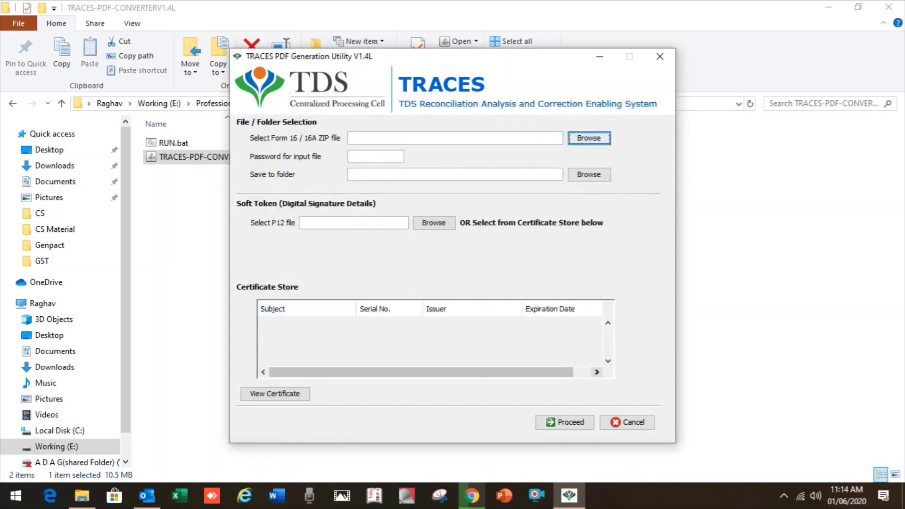
{"action": "left_click", "coordinate": [55, 165]}
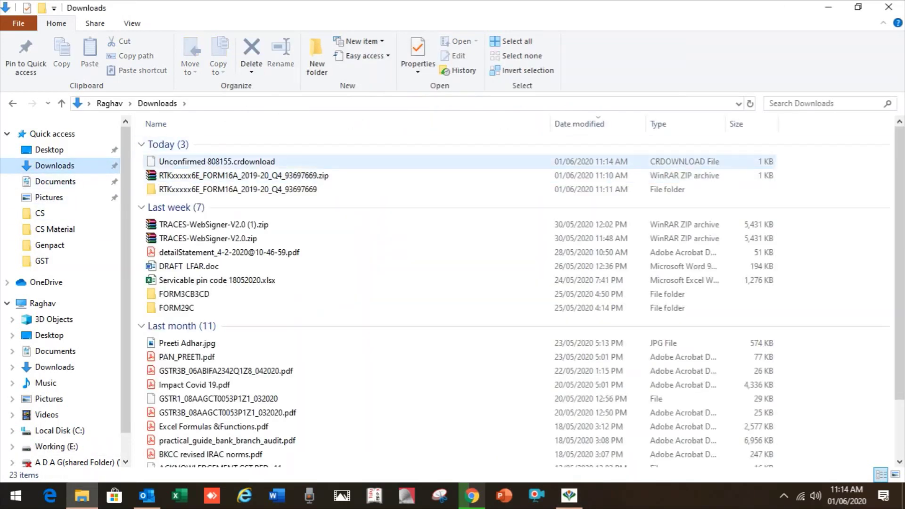
{"action": "left_click", "coordinate": [243, 176]}
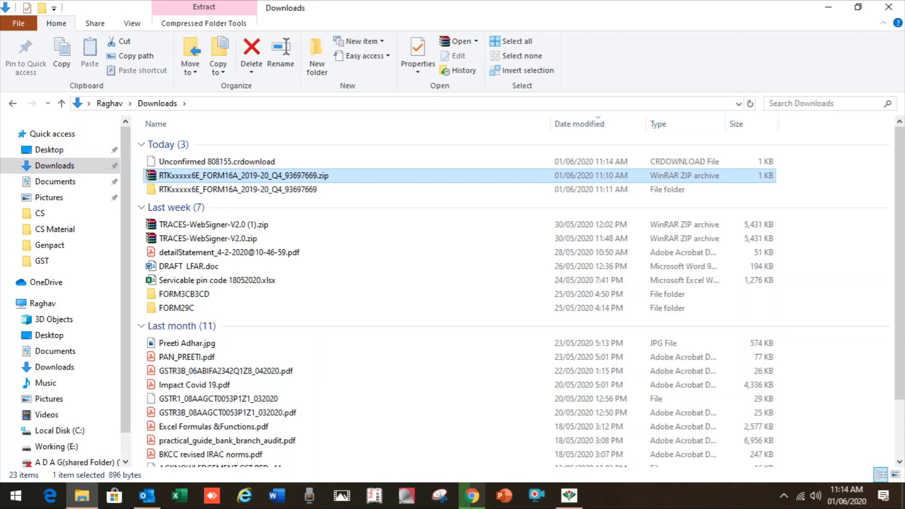
{"action": "key", "text": "ctrl+c"}
{"action": "left_click", "coordinate": [828, 7]}
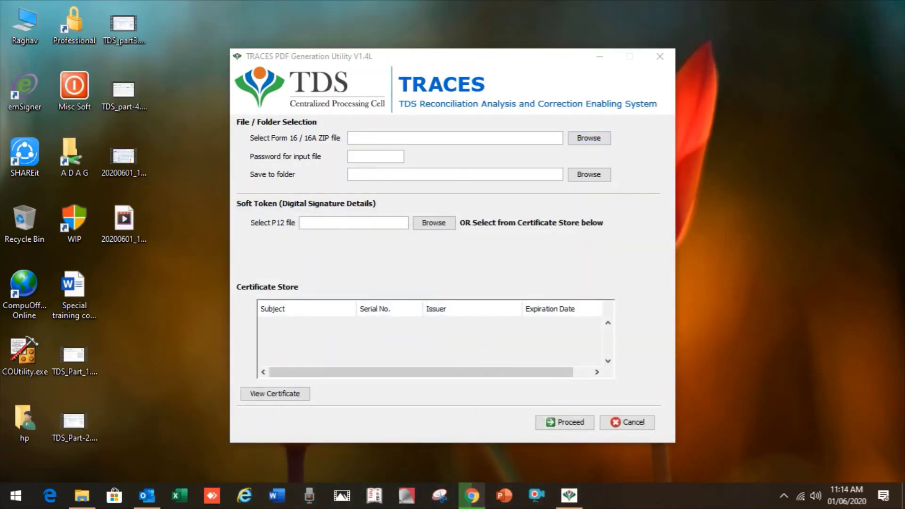
{"action": "key", "text": "ctrl+v"}
Choose the Form 16A zip on the Desktop as the utility's input file
{"action": "key", "text": "alt+Tab"}
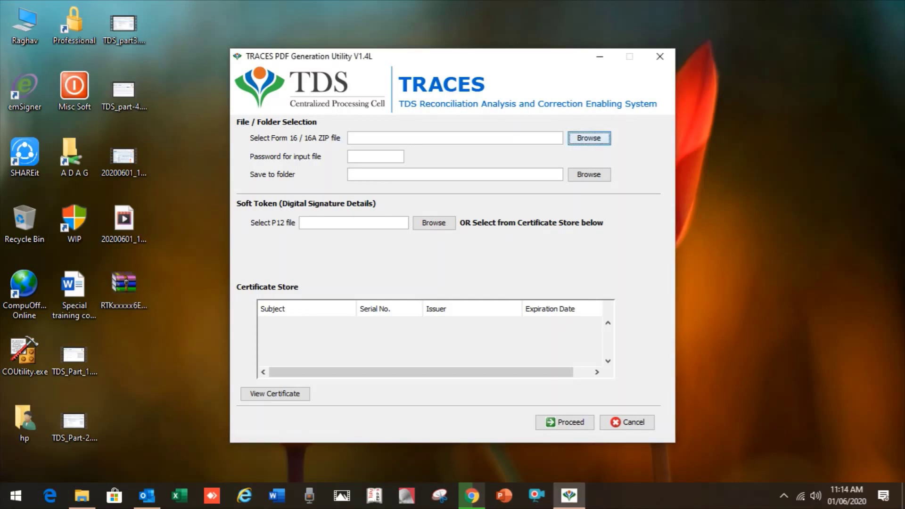
{"action": "key", "text": "space"}
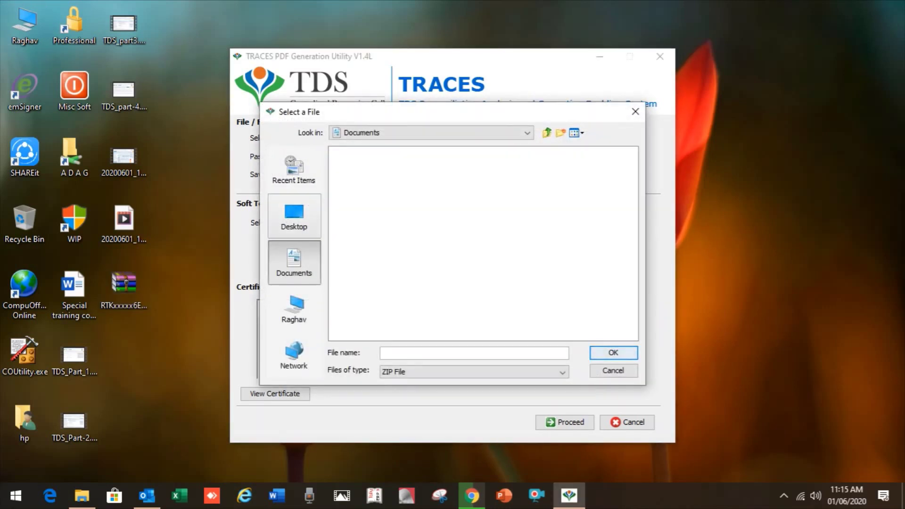
{"action": "left_click", "coordinate": [294, 216]}
{"action": "left_click", "coordinate": [424, 153]}
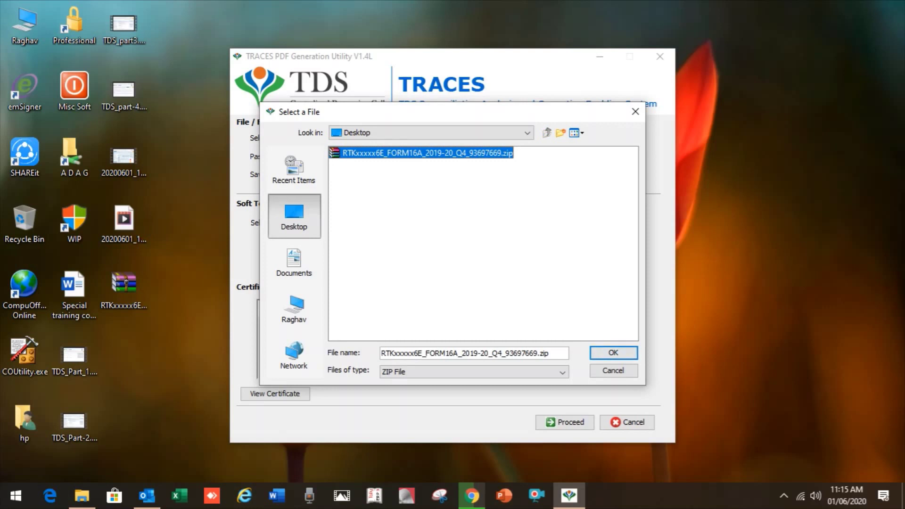
{"action": "key", "text": "Return"}
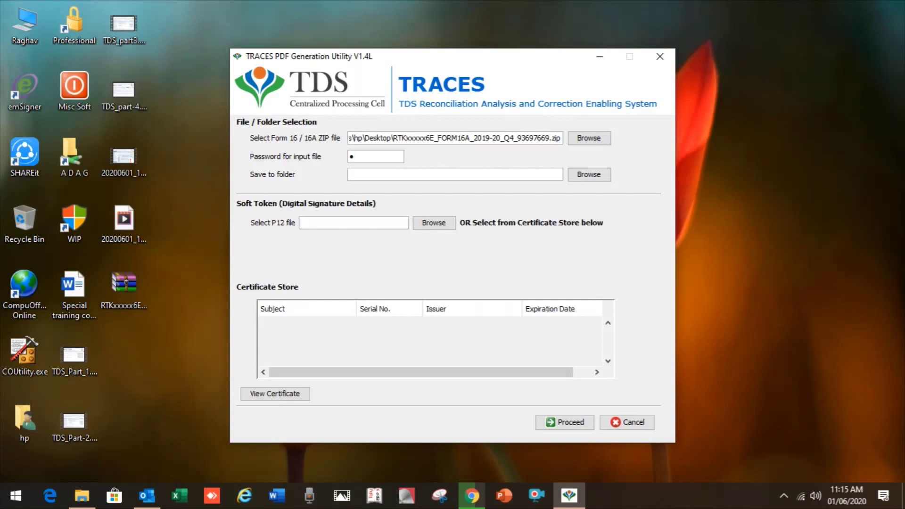
Enter the zip's password and set Desktop as the Save to folder
{"action": "type", "text": "•••••••••••"}
{"action": "left_click", "coordinate": [589, 174]}
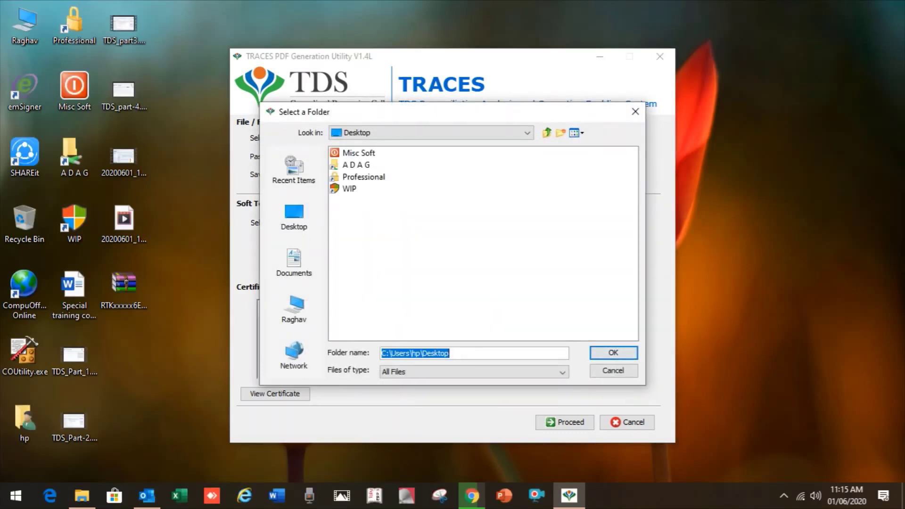
{"action": "left_click", "coordinate": [449, 352]}
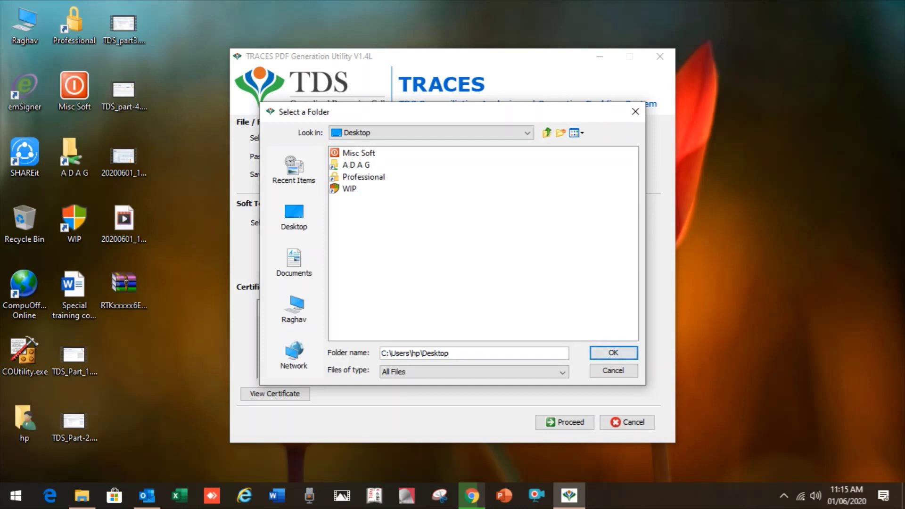
{"action": "key", "text": "Return"}
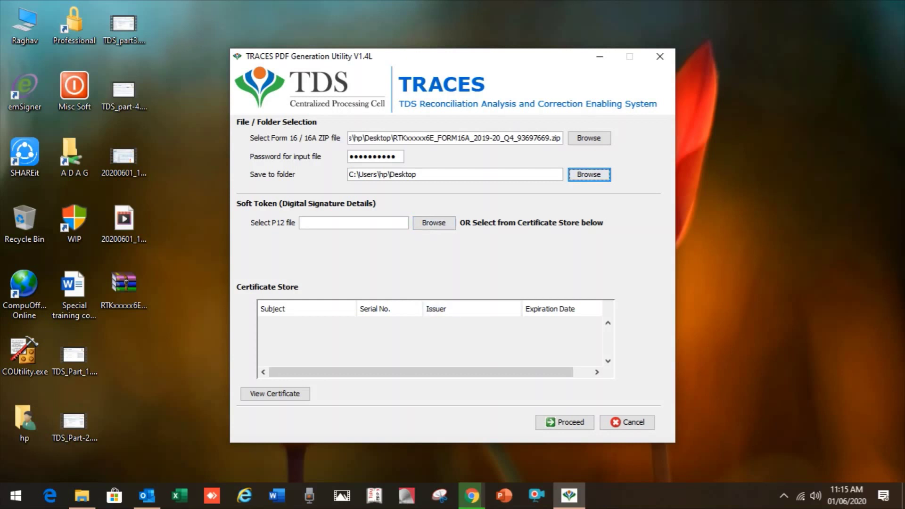
Skip the signature file, click Proceed, and continue without a digital signature
{"action": "left_click", "coordinate": [275, 394]}
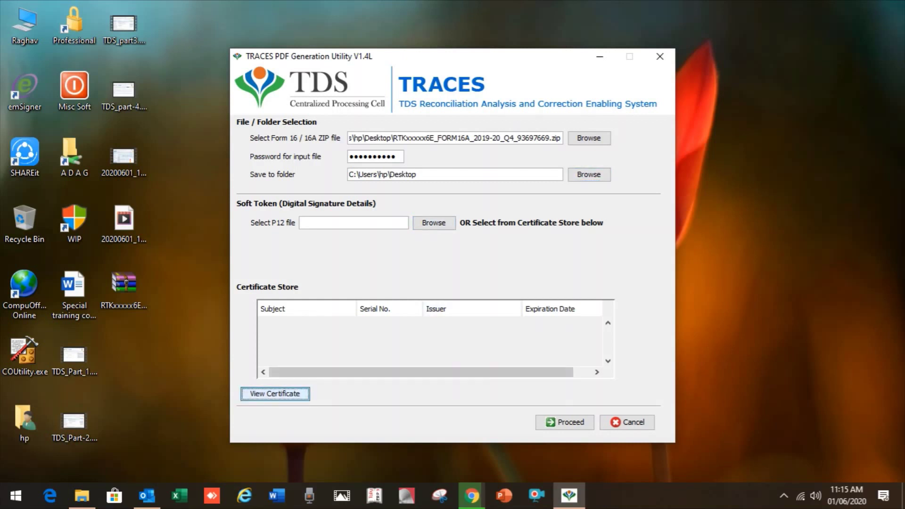
{"action": "left_click", "coordinate": [434, 223]}
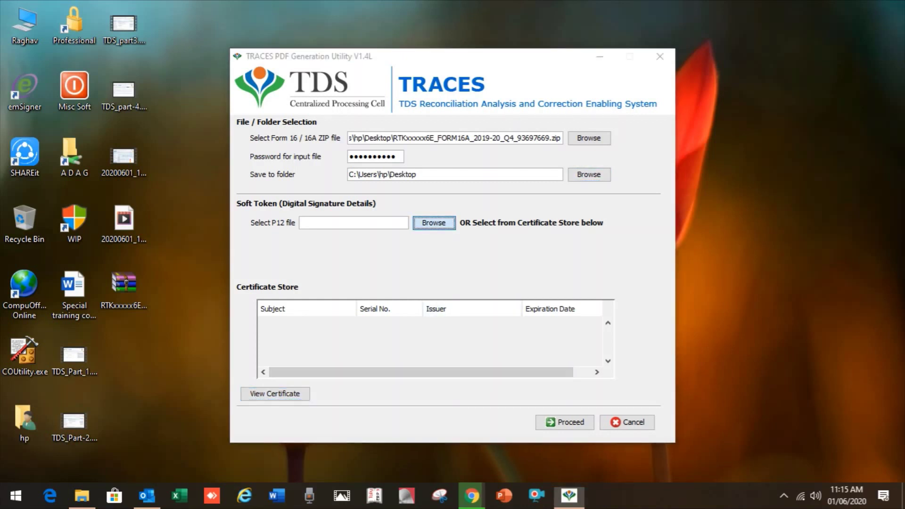
{"action": "left_click", "coordinate": [612, 366]}
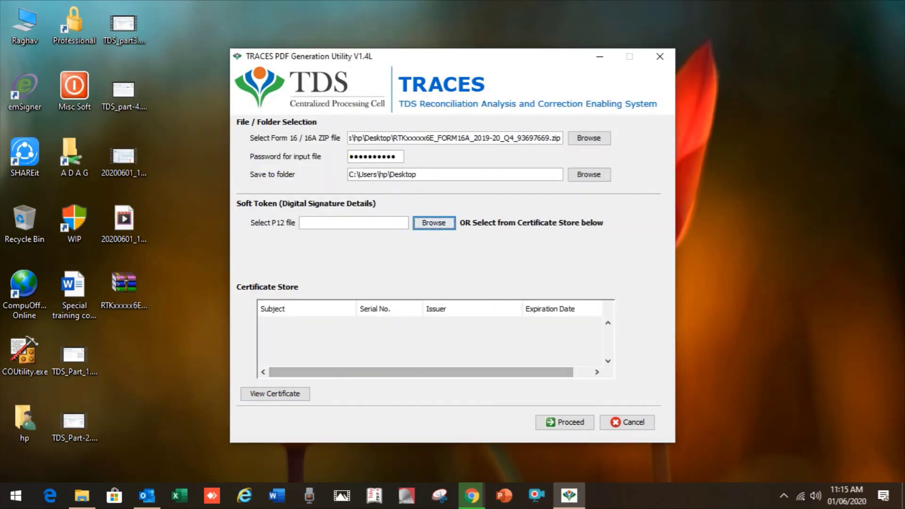
{"action": "left_click", "coordinate": [564, 422]}
{"action": "left_click", "coordinate": [424, 266]}
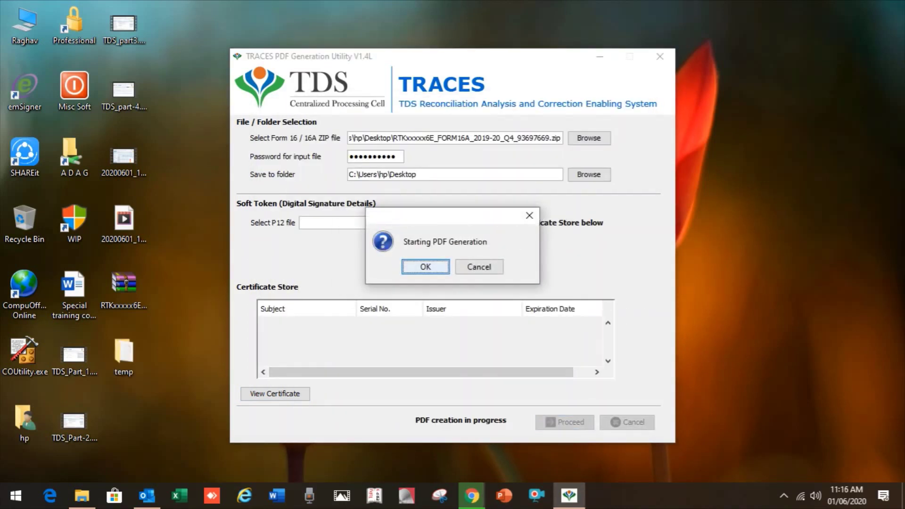
Let the PDF generate, close the resources and temp folders, and dismiss the success message
{"action": "key", "text": "Return"}
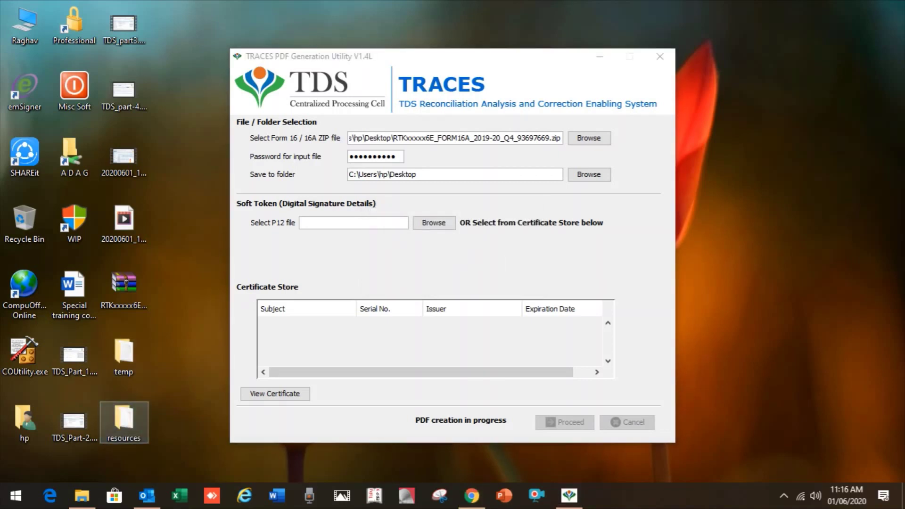
{"action": "key", "text": "Return"}
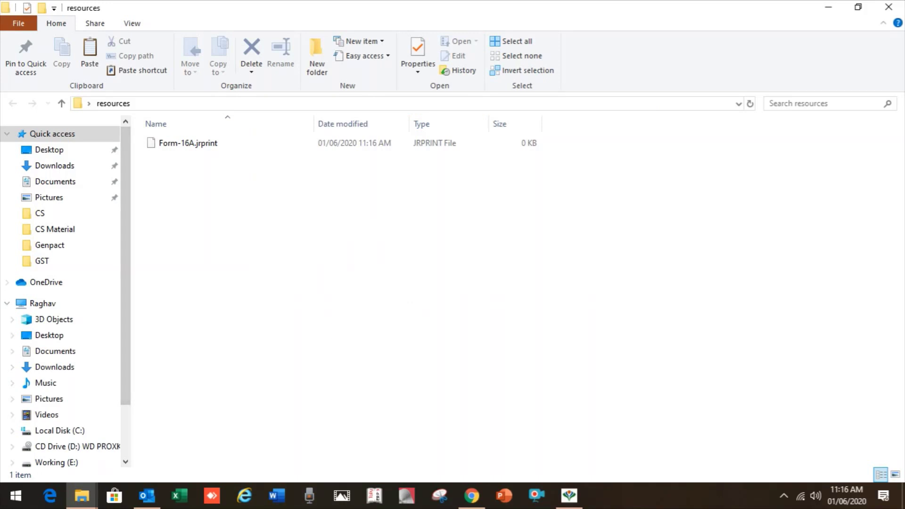
{"action": "left_click", "coordinate": [888, 7]}
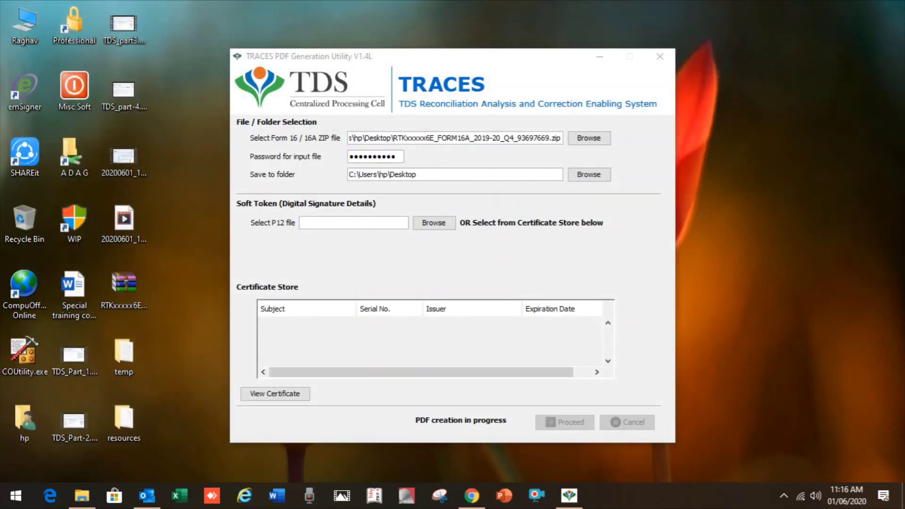
{"action": "key", "text": "Up"}
{"action": "key", "text": "Return"}
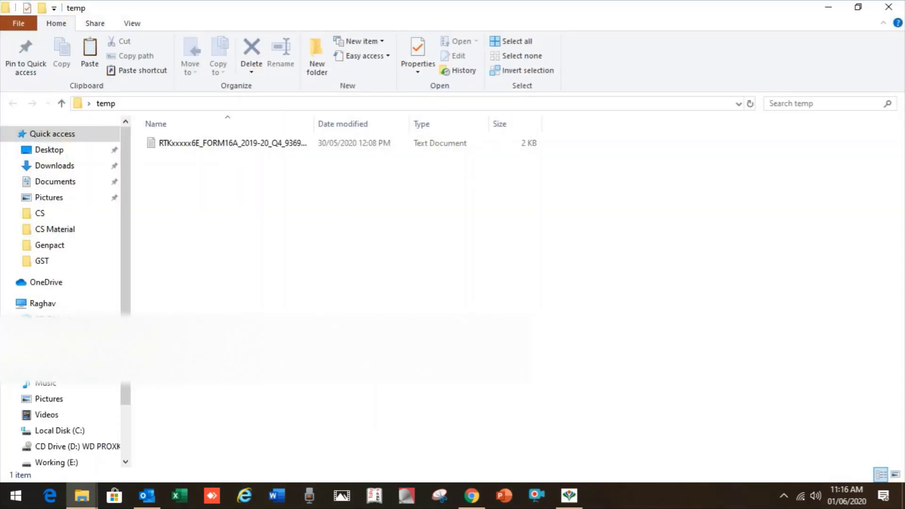
{"action": "left_click", "coordinate": [888, 6]}
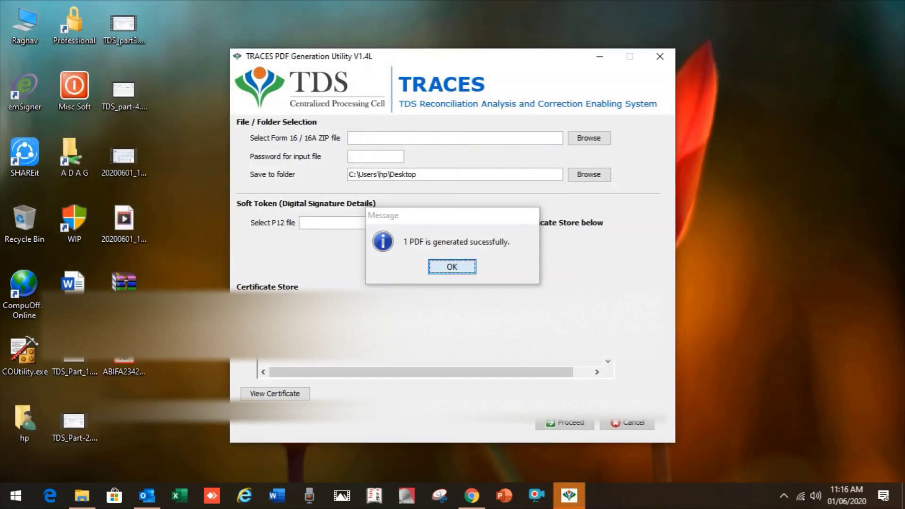
{"action": "key", "text": "Return"}
{"action": "left_click", "coordinate": [123, 365]}
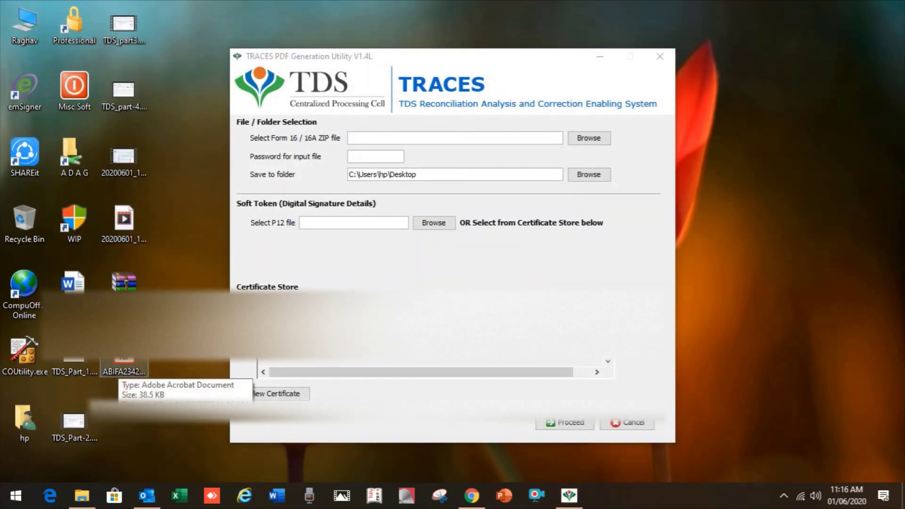
Open the generated Form 16A PDF in Acrobat Reader, then close it
{"action": "double_click", "coordinate": [123, 362]}
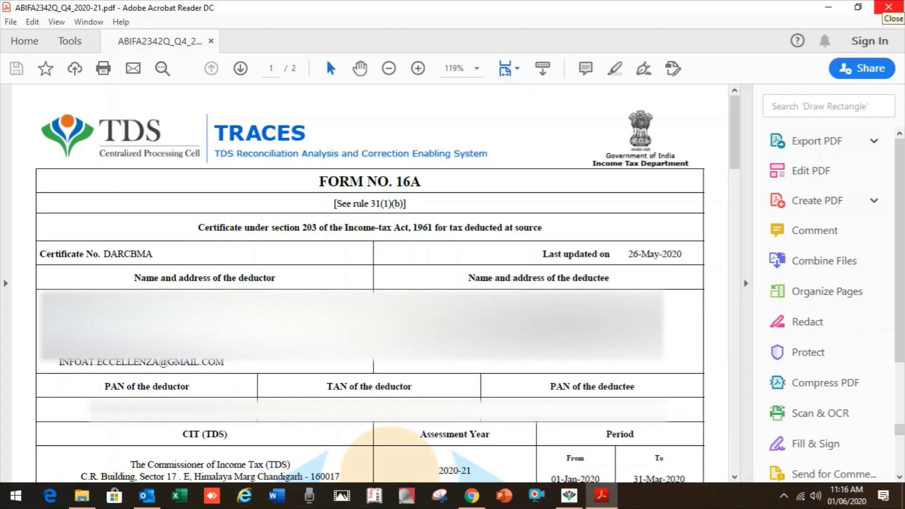
{"action": "left_click", "coordinate": [888, 7]}
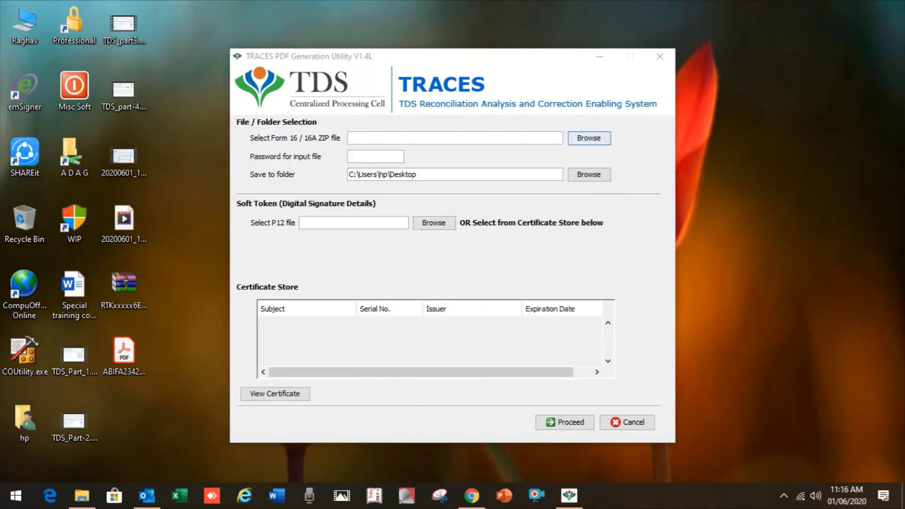
Select the Form16A zip on the Desktop again and enter its password
{"action": "left_click", "coordinate": [588, 138]}
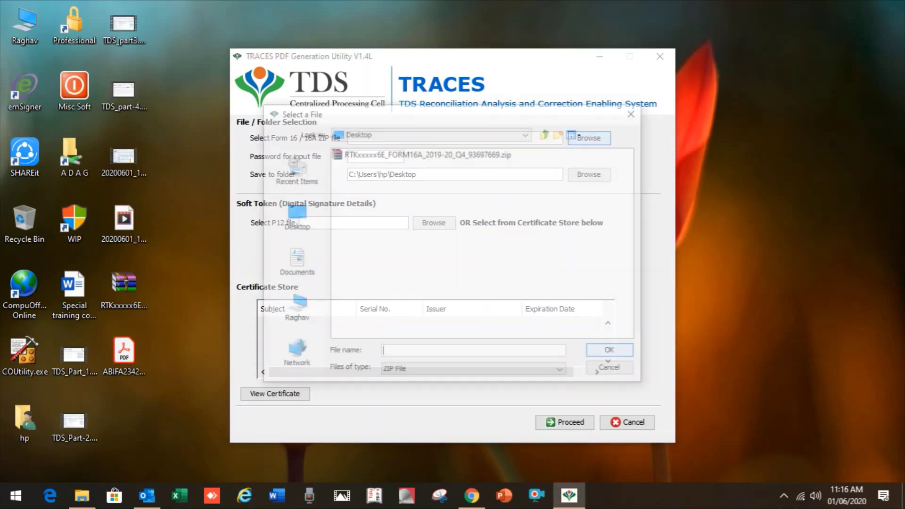
{"action": "left_click", "coordinate": [427, 153]}
{"action": "left_click", "coordinate": [613, 352]}
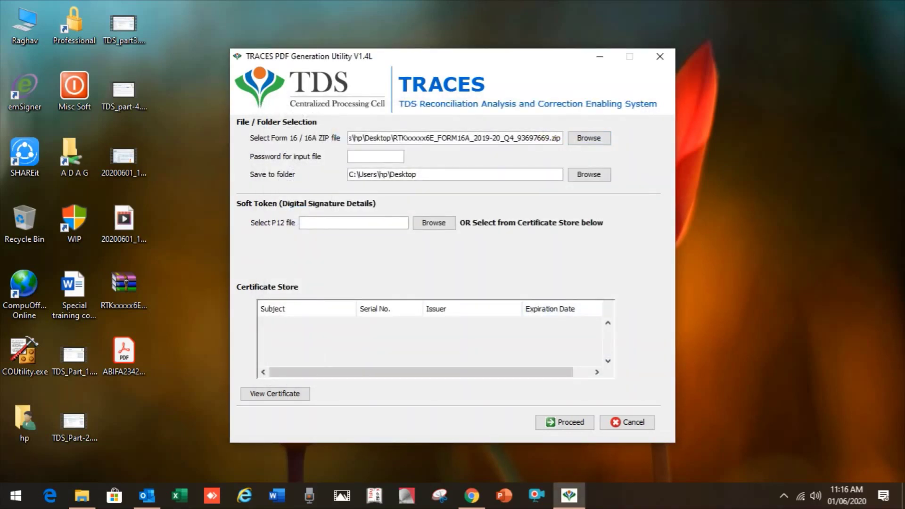
{"action": "type", "text": "••••••••"}
Dismiss the P12 file picker, then cancel and confirm exiting the utility
{"action": "left_click", "coordinate": [434, 223]}
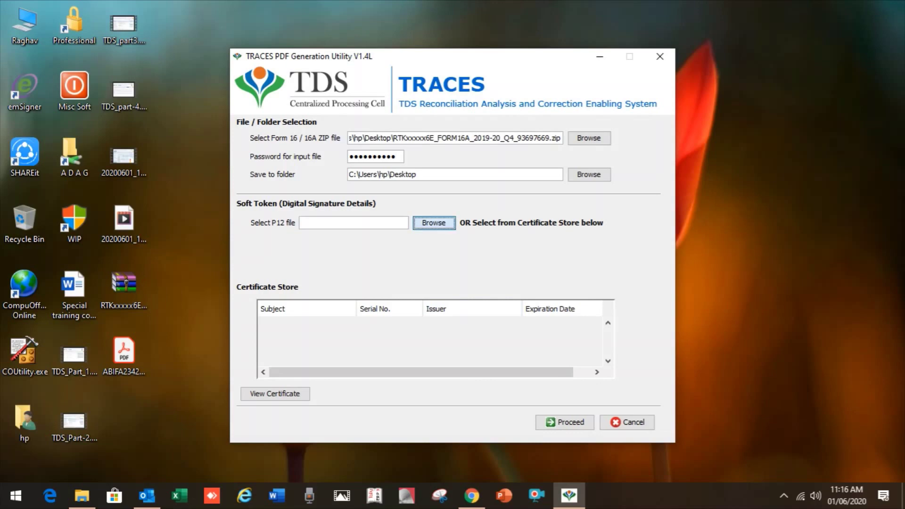
{"action": "key", "text": "Escape"}
{"action": "left_click", "coordinate": [627, 421]}
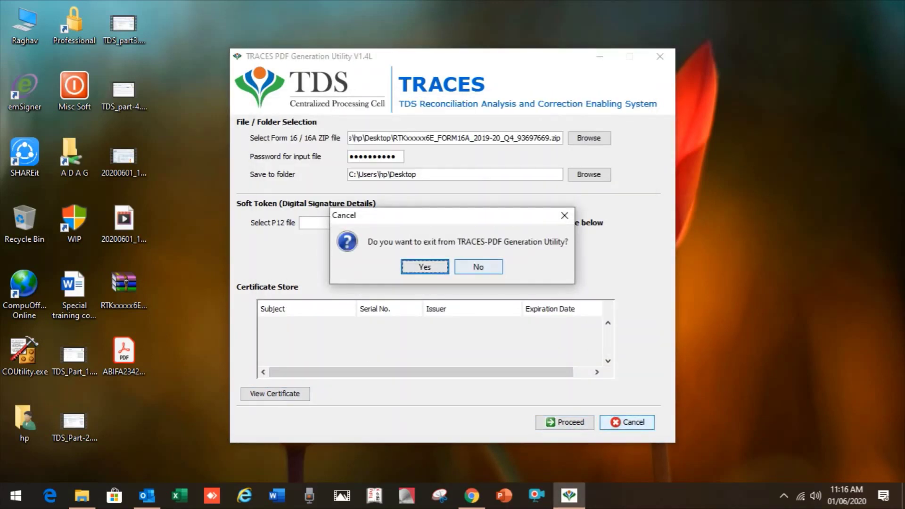
{"action": "key", "text": "Return"}
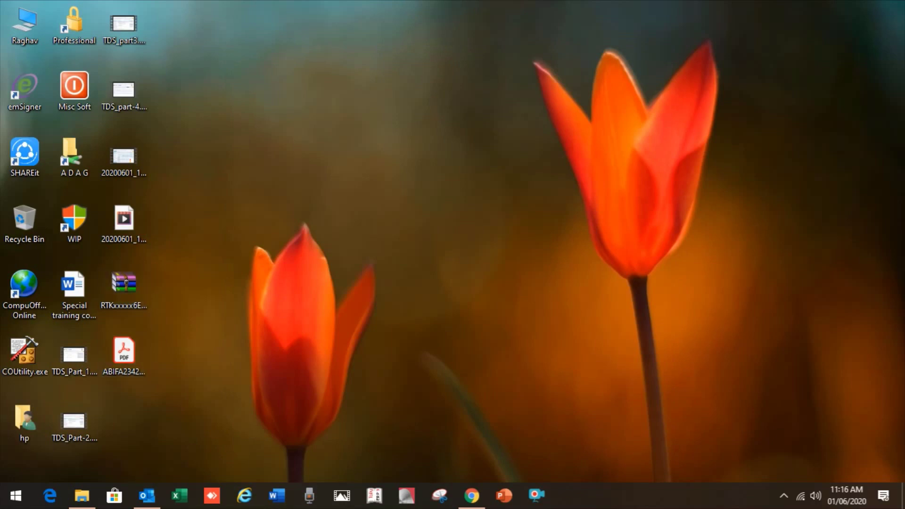
Open TRACES-PDF-CONVERTERV1.4L.zip in WinRAR and run TRACES-PDF-CONVERTERV1.4L.jar from its folder
{"action": "left_click", "coordinate": [81, 494]}
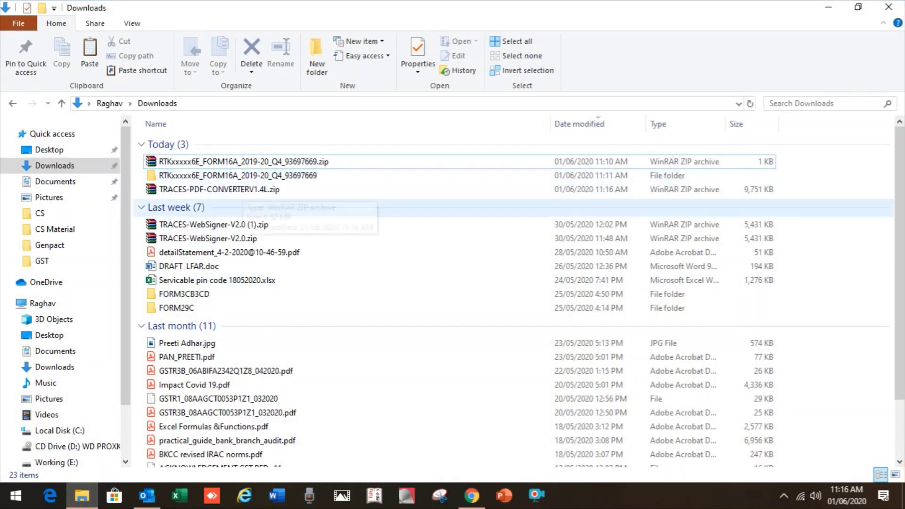
{"action": "left_click", "coordinate": [282, 189]}
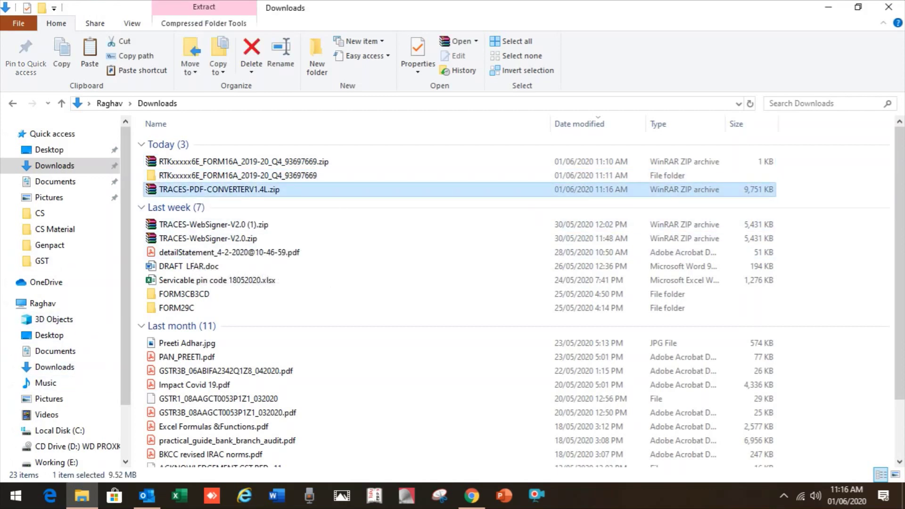
{"action": "key", "text": "Return"}
{"action": "key", "text": "Down"}
{"action": "key", "text": "Return"}
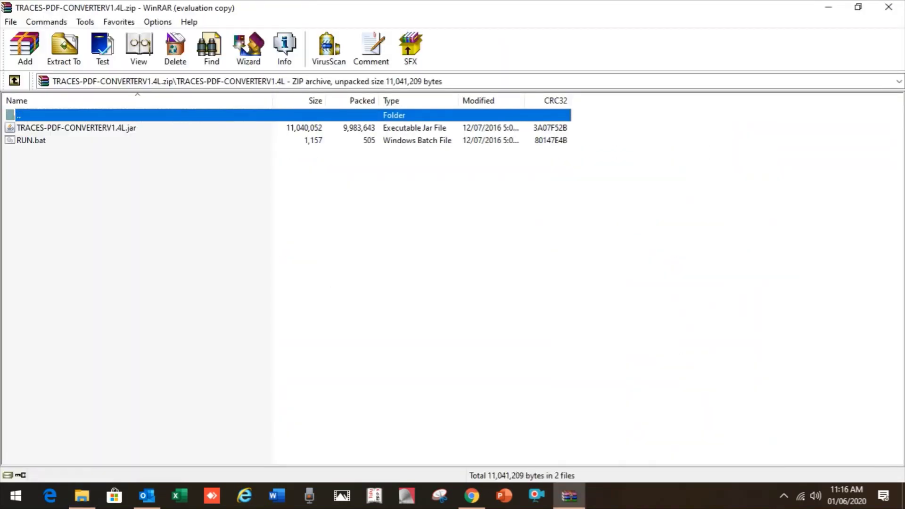
{"action": "key", "text": "Escape"}
{"action": "left_click", "coordinate": [75, 128]}
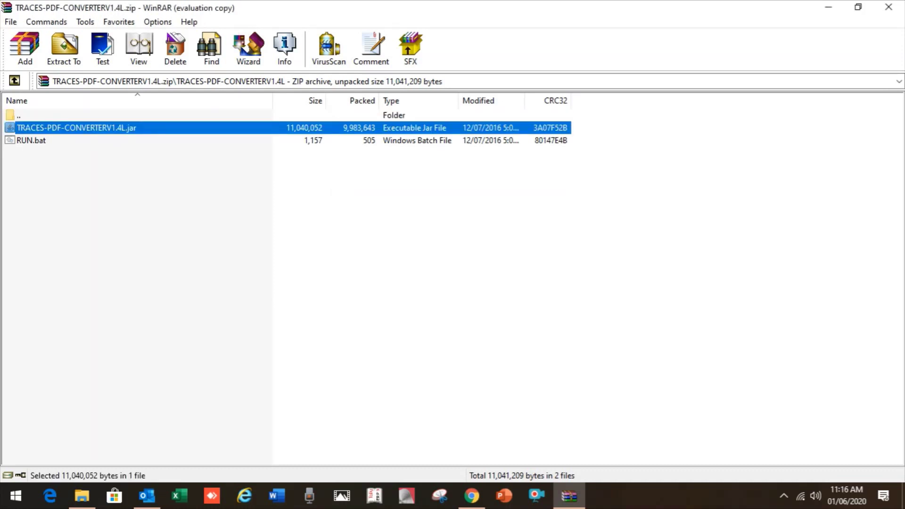
{"action": "key", "text": "Return"}
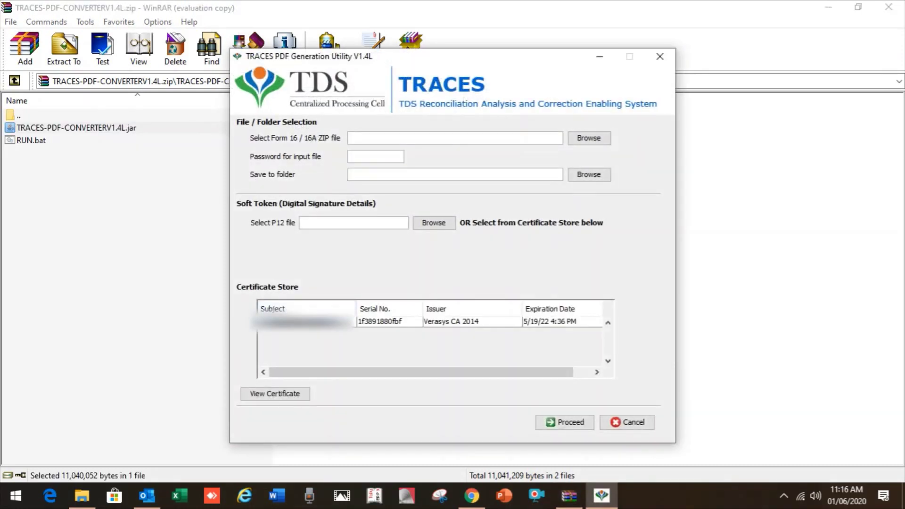
Pick the Form16A zip on the Desktop and enter its password
{"action": "key", "text": "Tab"}
{"action": "key", "text": "space"}
{"action": "left_click", "coordinate": [294, 216]}
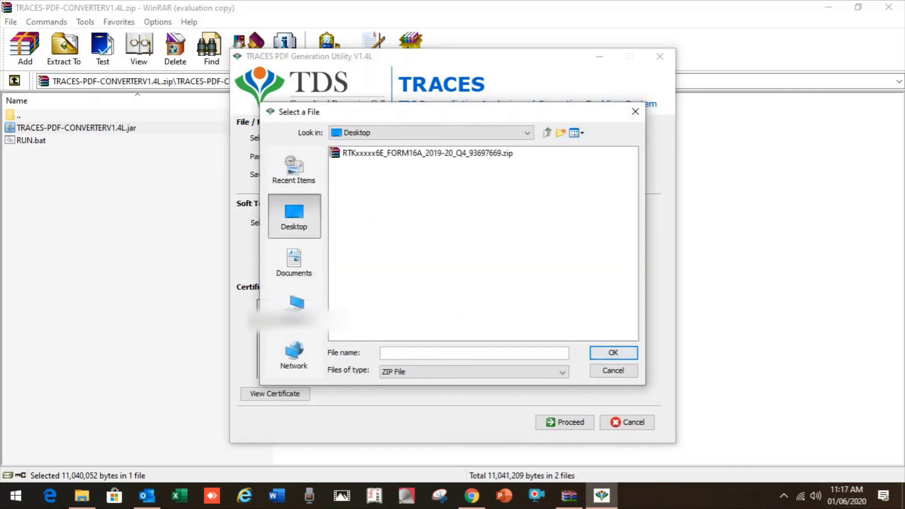
{"action": "left_click", "coordinate": [427, 153]}
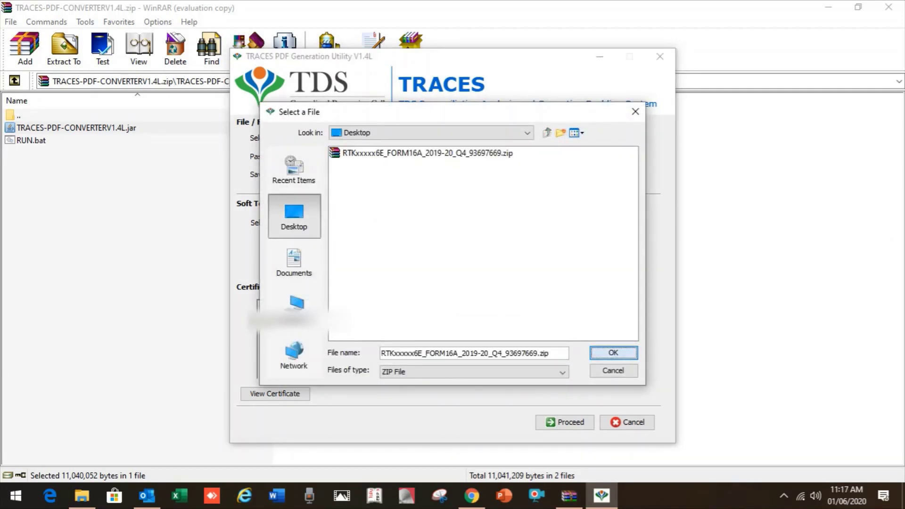
{"action": "key", "text": "Return"}
{"action": "key", "text": "Tab"}
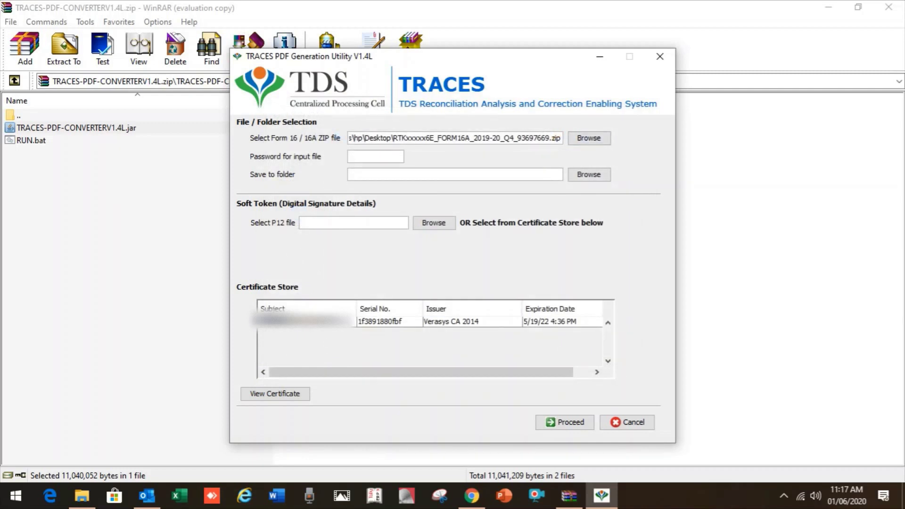
{"action": "type", "text": "**********"}
Save to the Desktop, choose the Verasys CA 2014 certificate, and start signed generation
{"action": "key", "text": "Tab"}
{"action": "key", "text": "space"}
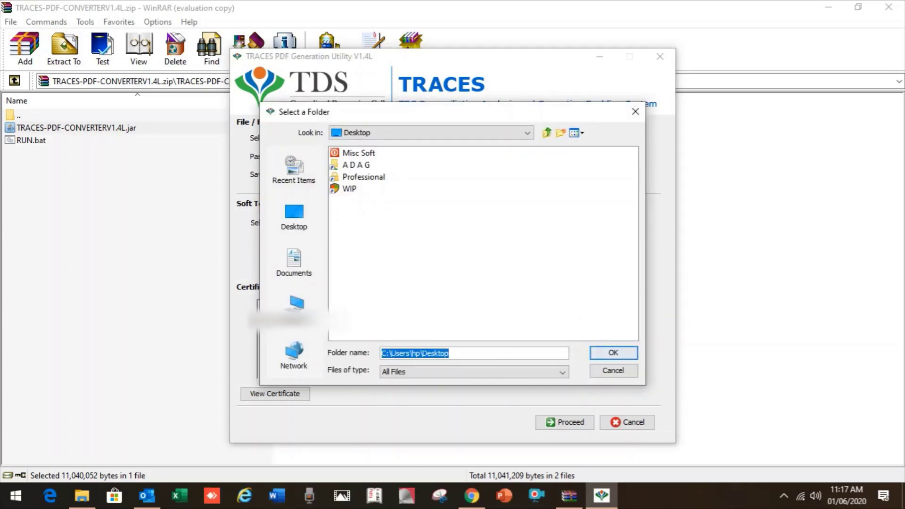
{"action": "key", "text": "Tab"}
{"action": "key", "text": "Tab"}
{"action": "key", "text": "Return"}
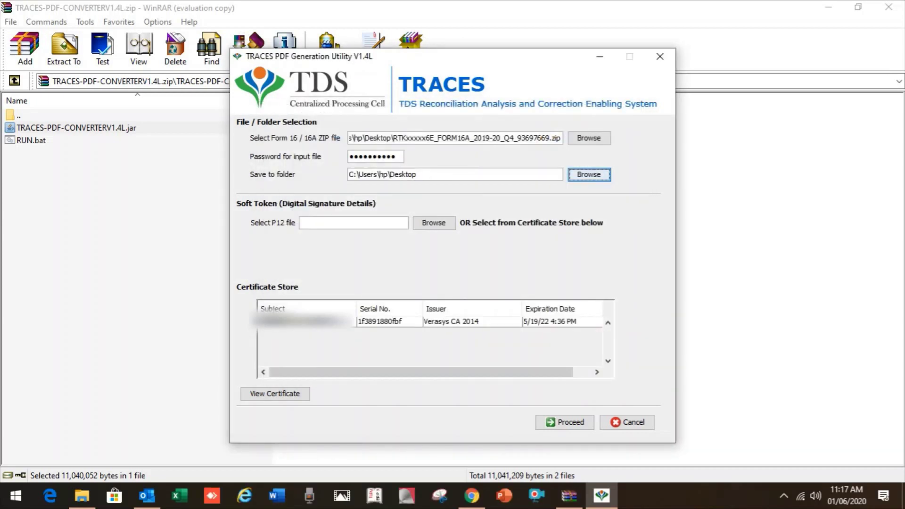
{"action": "key", "text": "Tab"}
{"action": "left_click", "coordinate": [380, 320]}
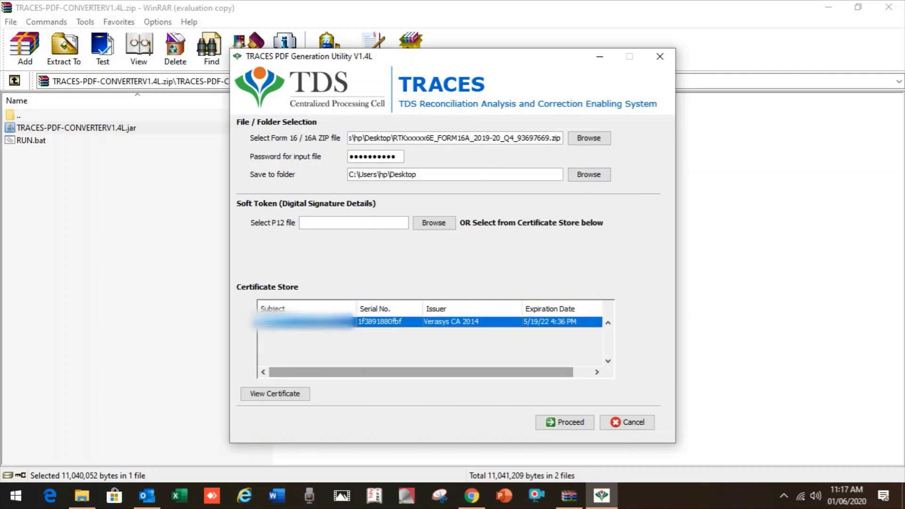
{"action": "key", "text": "Return"}
{"action": "key", "text": "Return"}
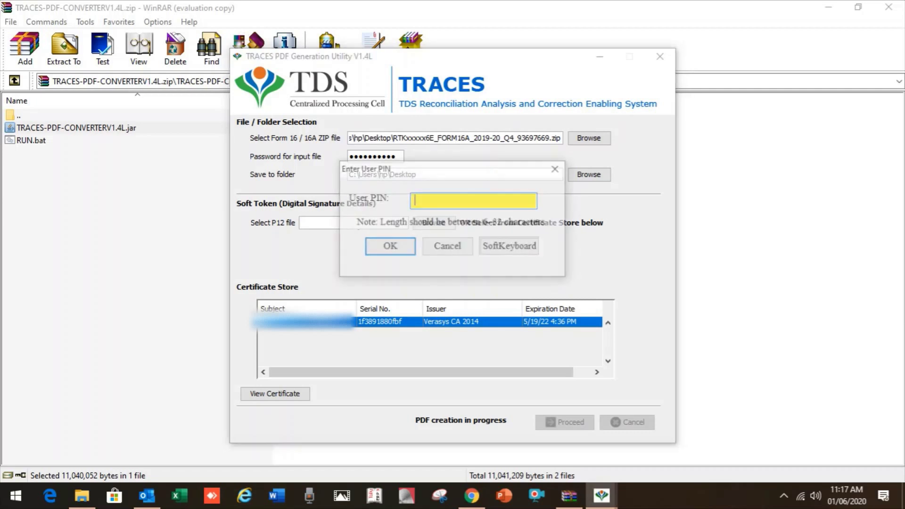
Enter the signing PIN, dismiss the completion message, and exit the utility
{"action": "type", "text": "******"}
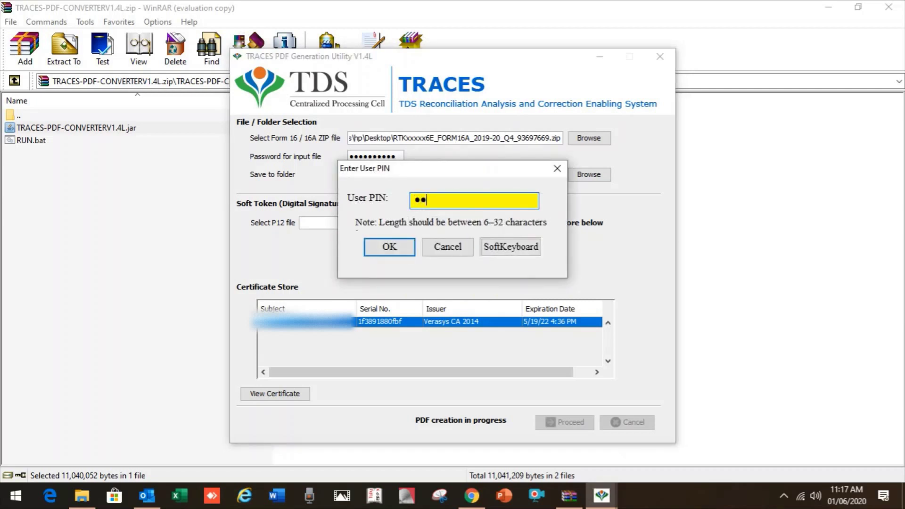
{"action": "type", "text": "*"}
{"action": "key", "text": "Return"}
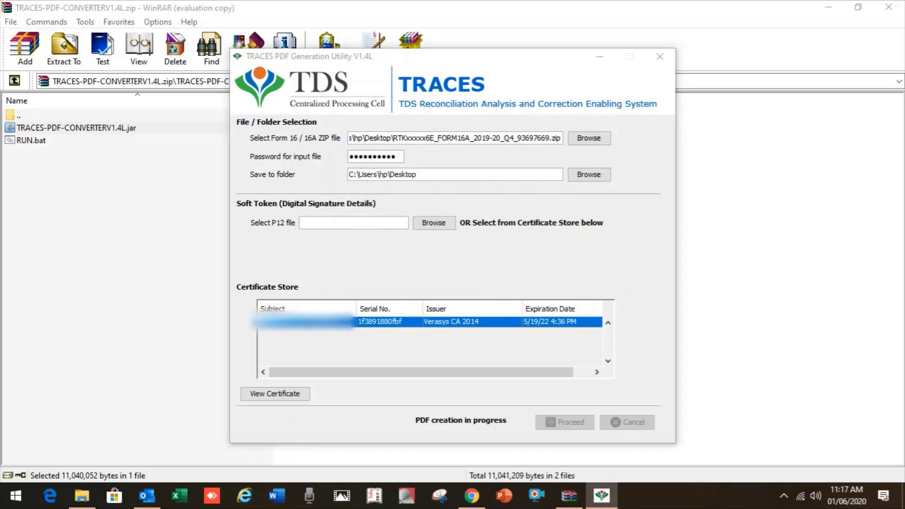
{"action": "key", "text": "Return"}
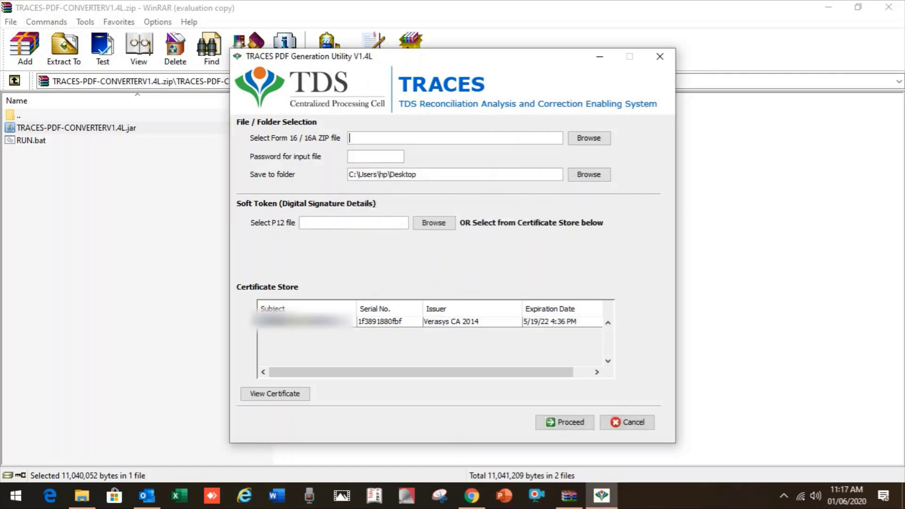
{"action": "key", "text": "Tab"}
{"action": "key", "text": "Return"}
{"action": "key", "text": "Return"}
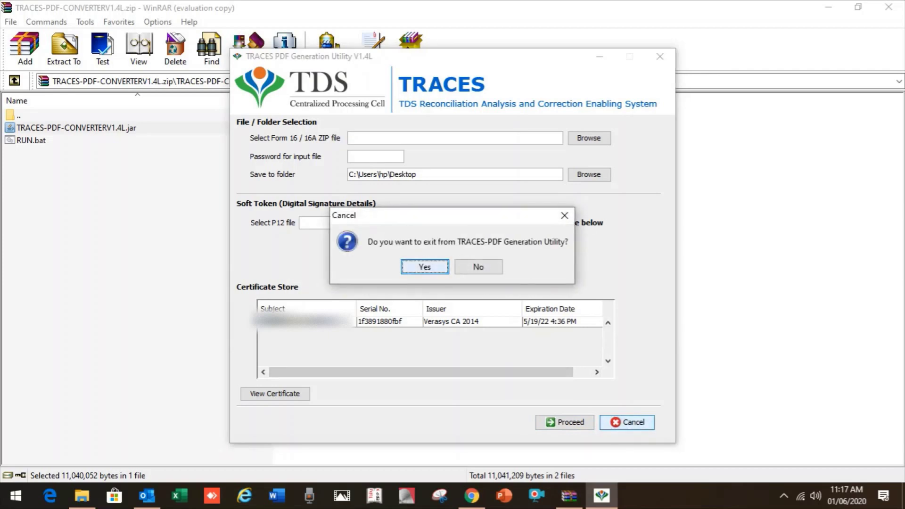
{"action": "left_click", "coordinate": [888, 7]}
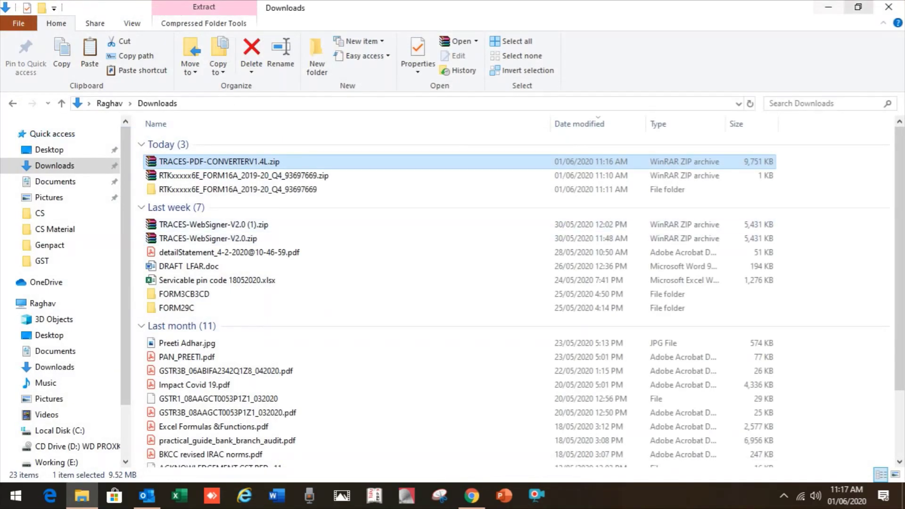
View the Form 16A PDF down to its Verasys CA 2014 signature on page 2, then close it
{"action": "left_click", "coordinate": [828, 7]}
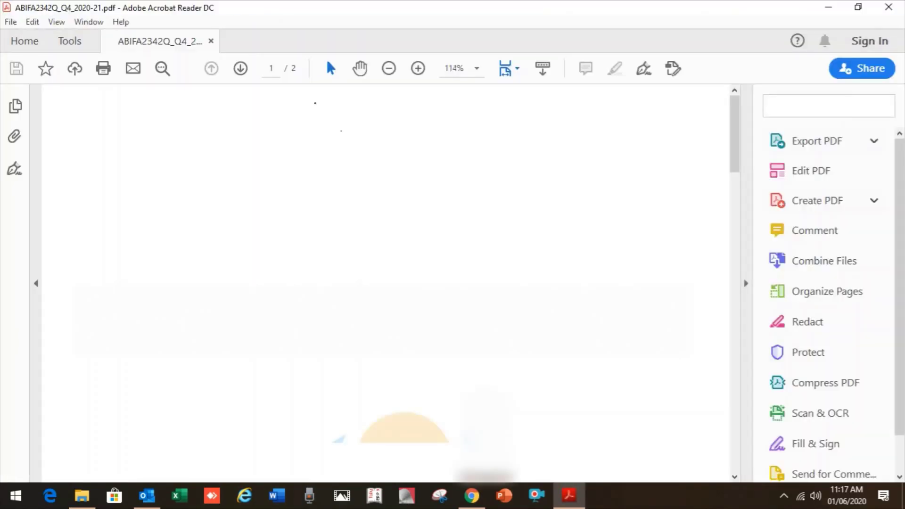
{"action": "scroll", "coordinate": [384, 283], "scroll_direction": "down", "scroll_amount": 10}
{"action": "scroll", "coordinate": [385, 297], "scroll_direction": "down", "scroll_amount": 20}
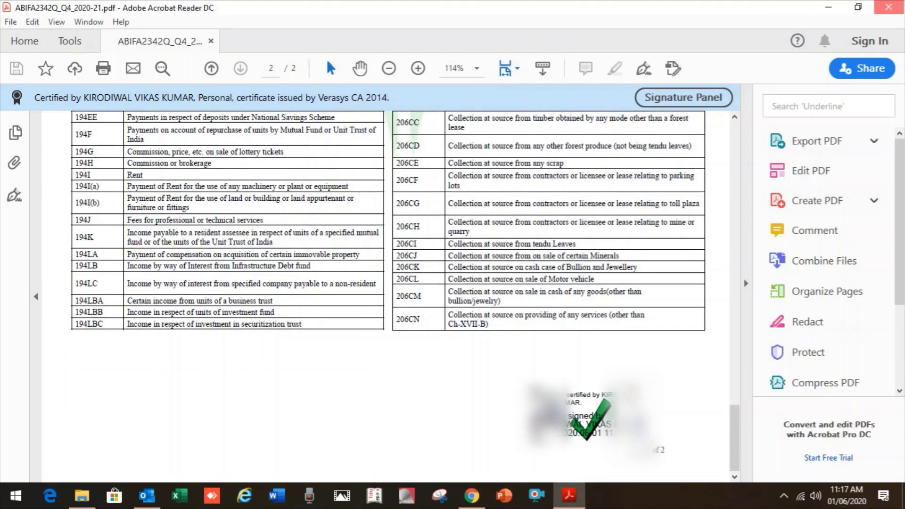
{"action": "left_click", "coordinate": [888, 6]}
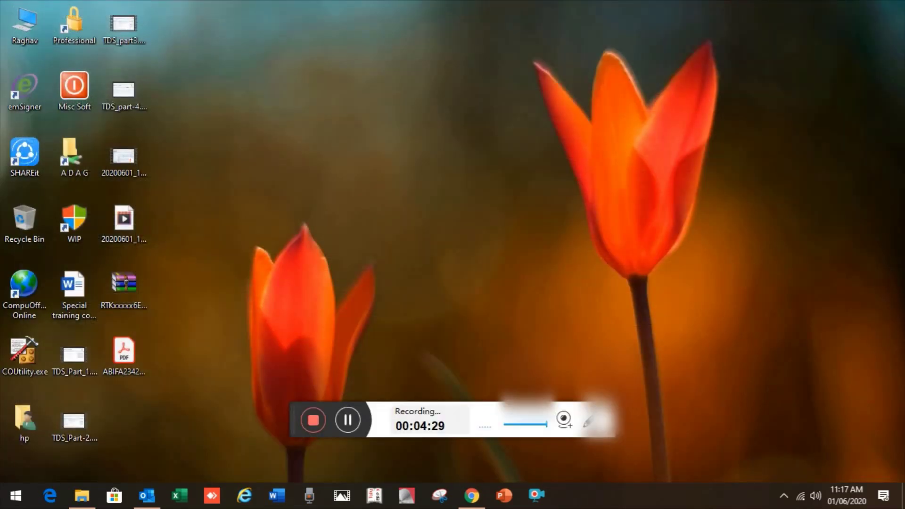